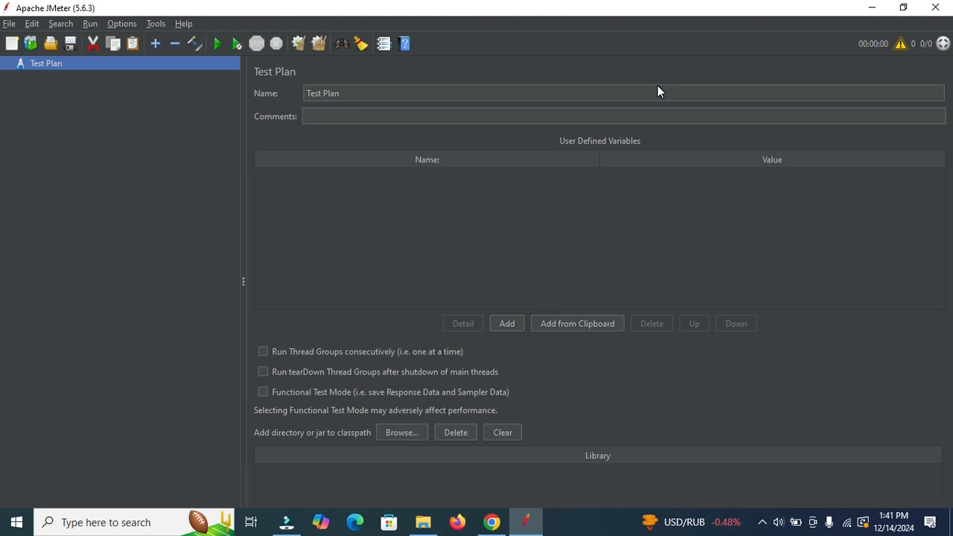
Add a Thread Group to the Test Plan.
right_click(54, 63)
left_click(16, 133)
right_click(38, 64)
mouse_move(119, 71)
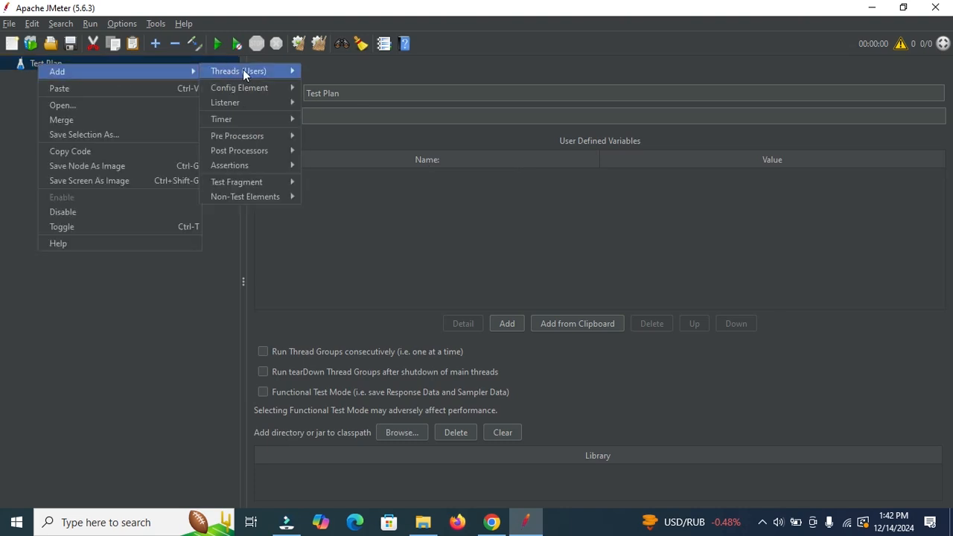
mouse_move(296, 71)
left_click(347, 85)
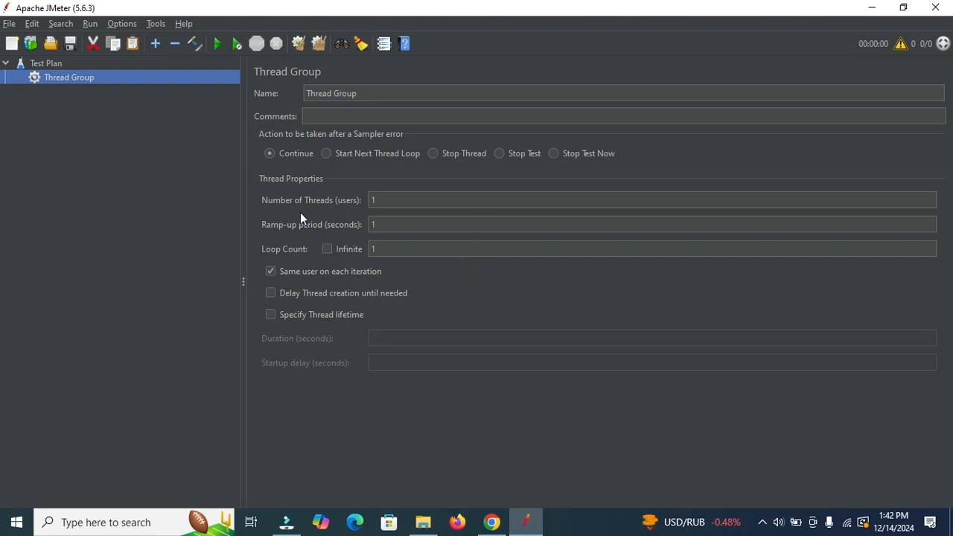
Add an HTTP Request sampler to the Thread Group.
right_click(92, 78)
mouse_move(163, 92)
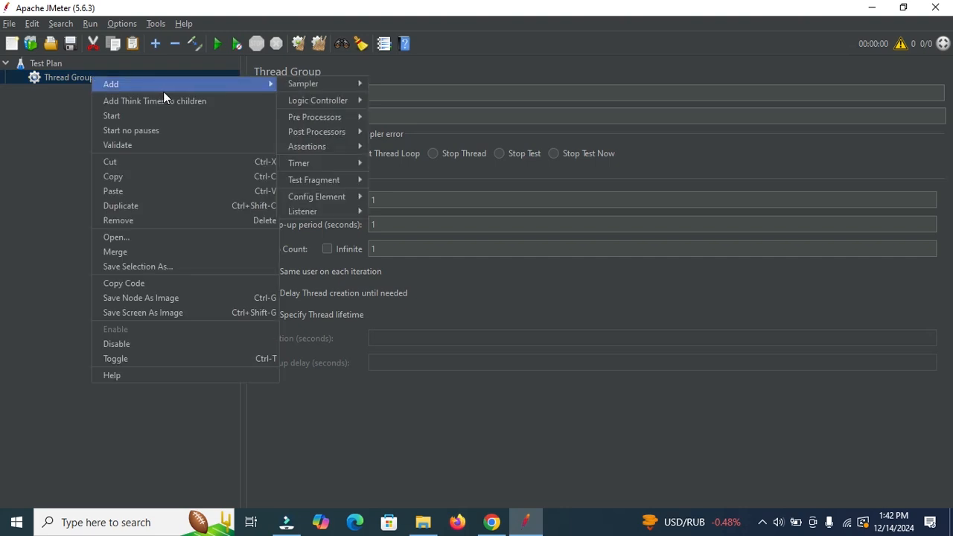
mouse_move(307, 85)
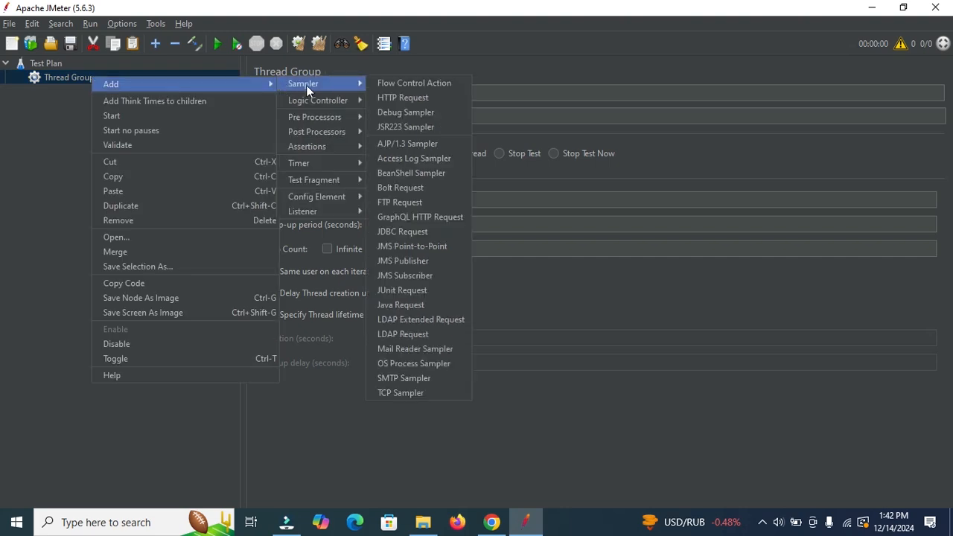
left_click(402, 97)
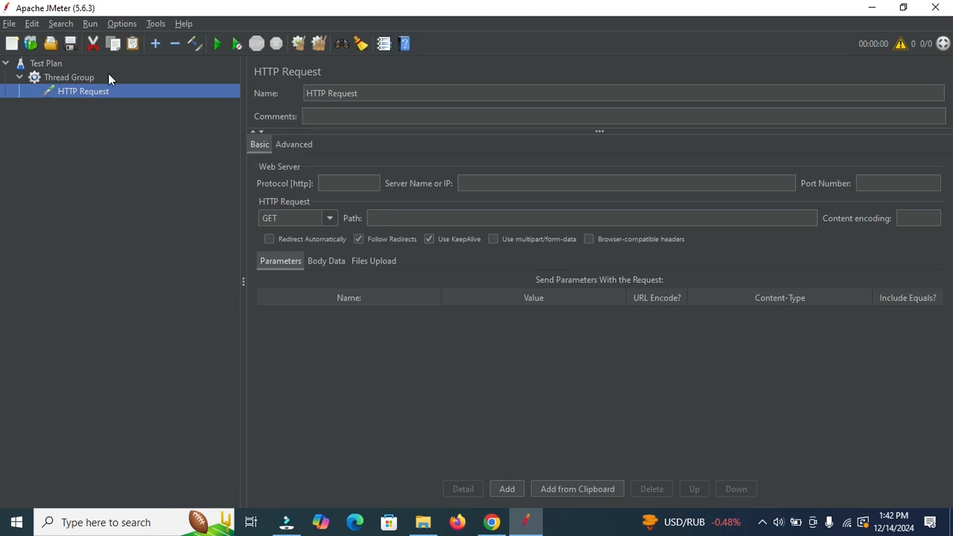
Add a second HTTP Request sampler under the same Thread Group.
right_click(88, 91)
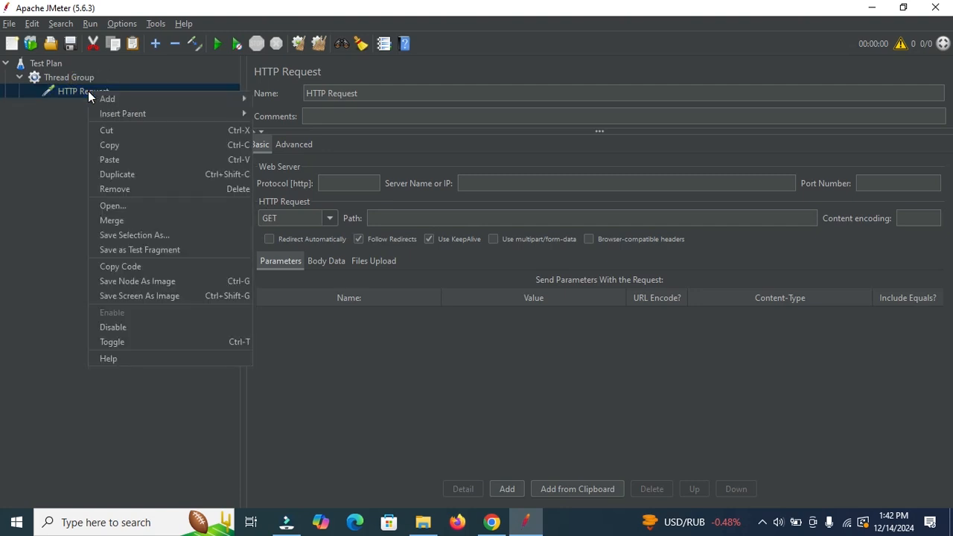
mouse_move(196, 109)
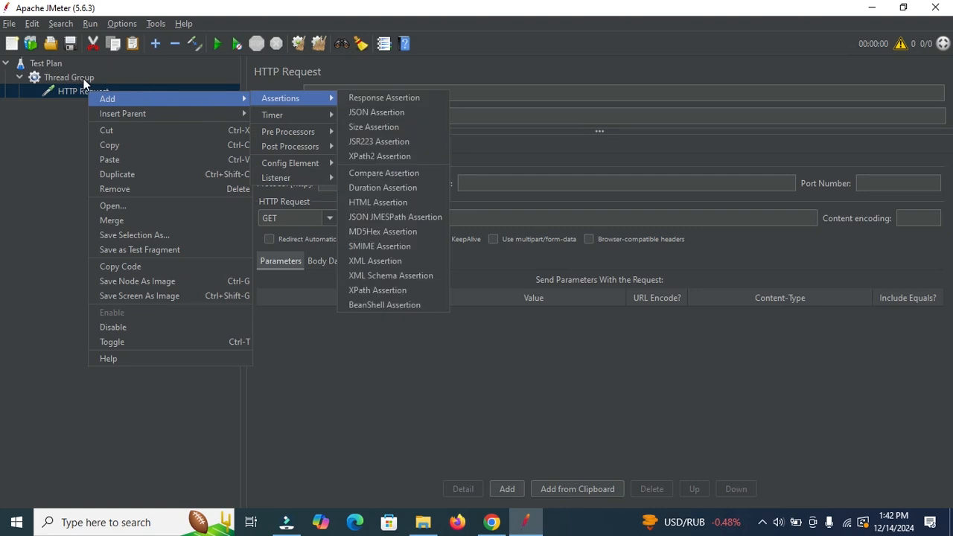
left_click(83, 78)
right_click(83, 78)
mouse_move(189, 90)
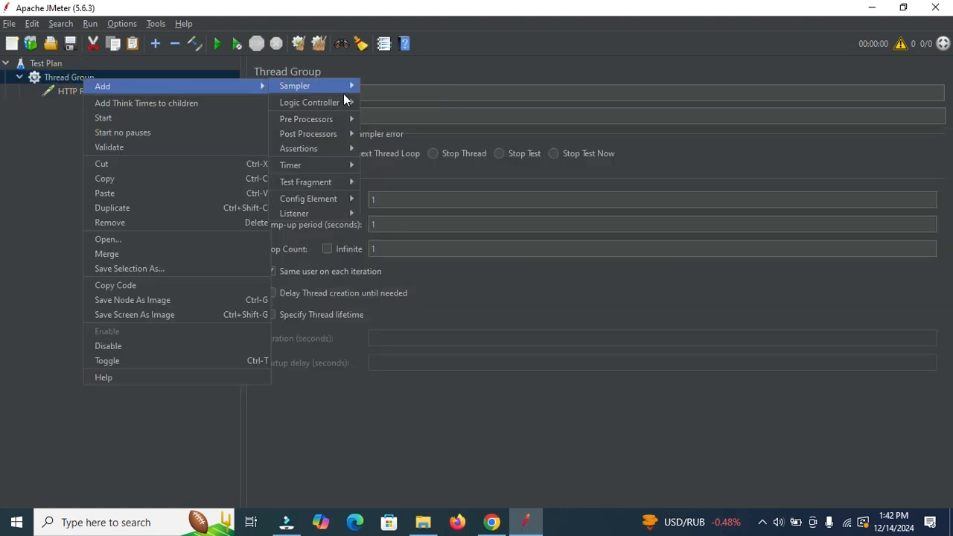
mouse_move(320, 85)
left_click(391, 102)
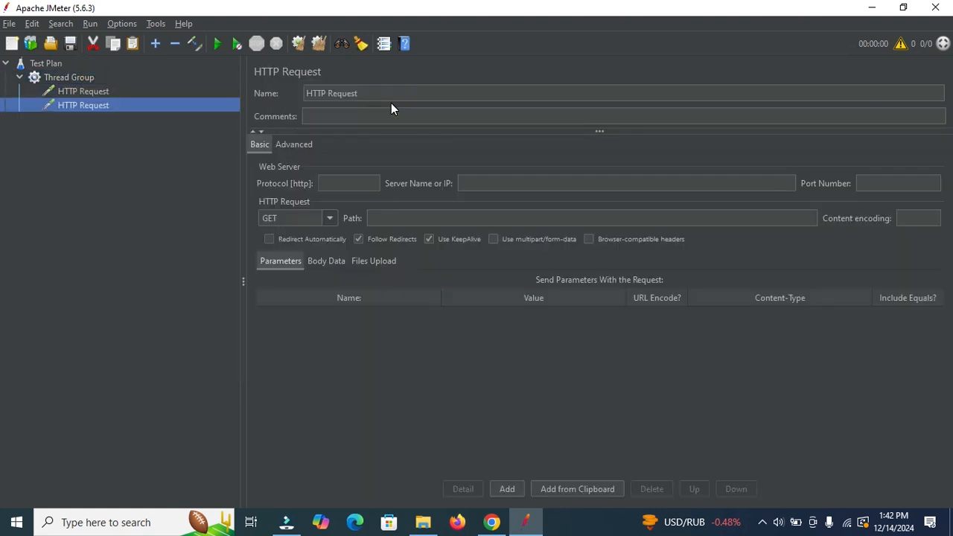
Add a View Results Tree listener to the Thread Group.
left_click(62, 78)
right_click(62, 79)
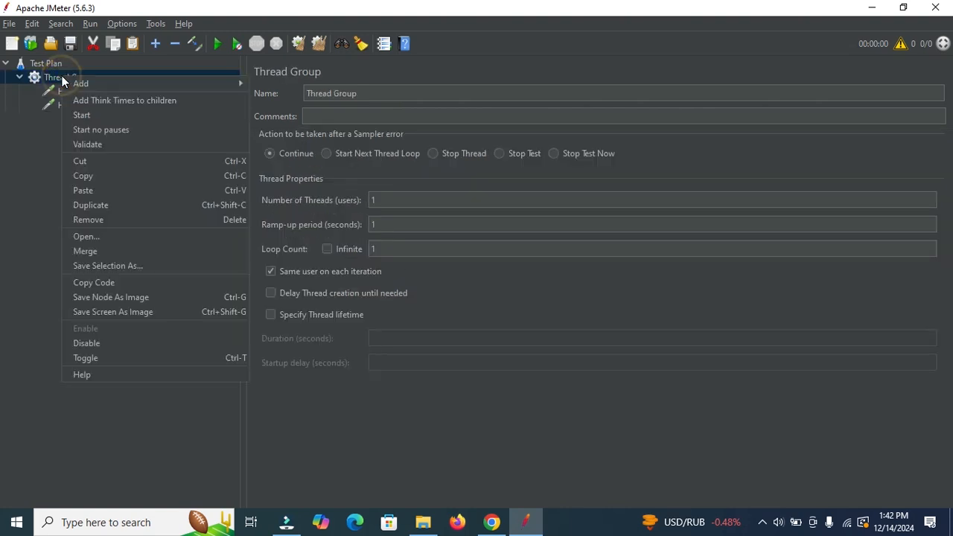
mouse_move(228, 88)
mouse_move(281, 211)
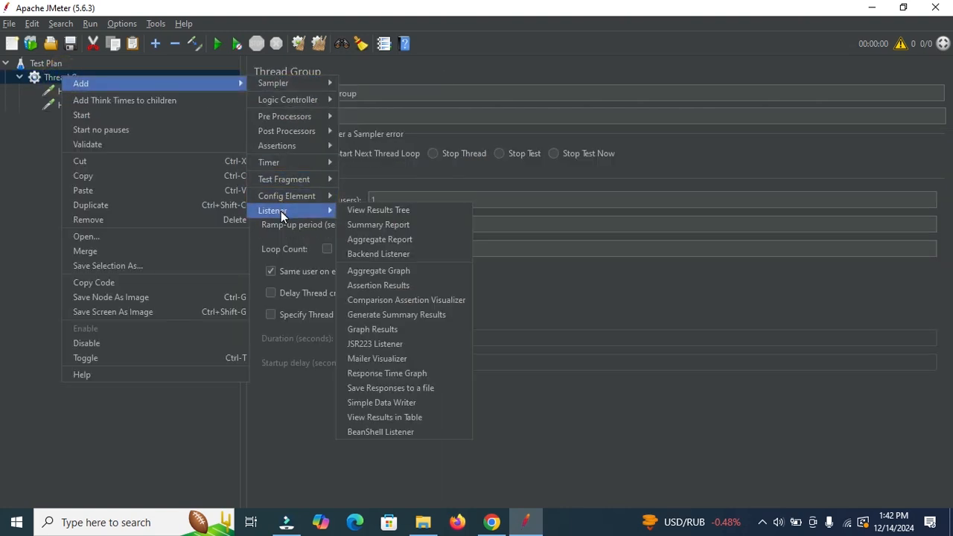
left_click(371, 213)
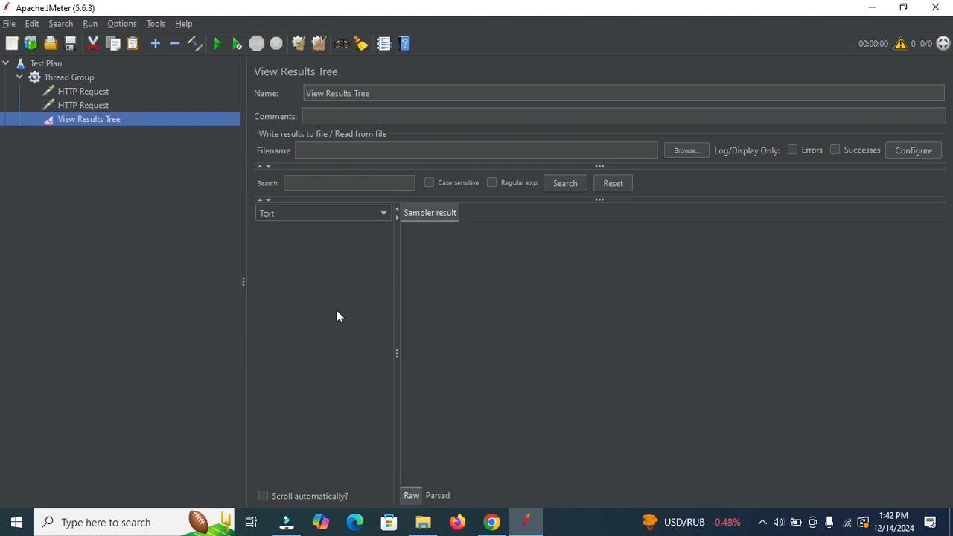
right_click(79, 76)
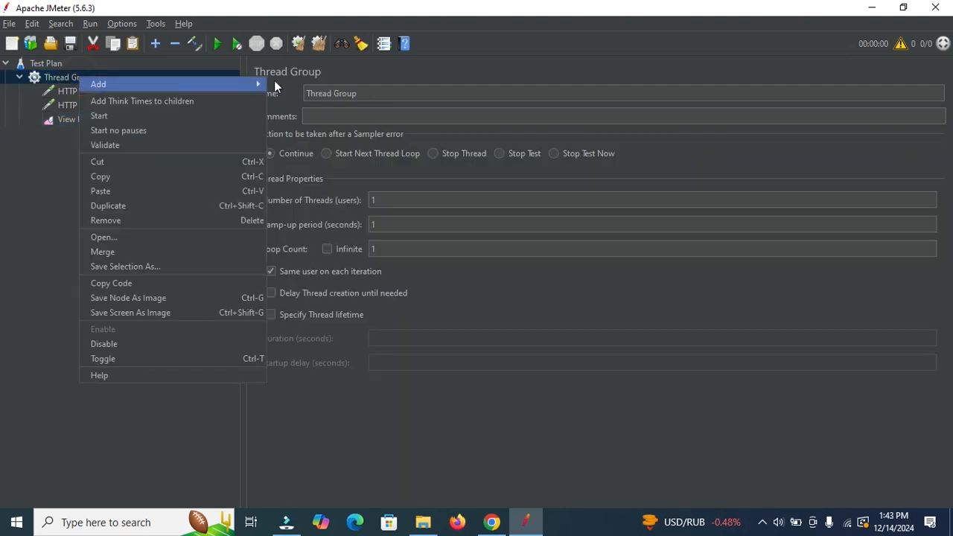
mouse_move(250, 82)
mouse_move(310, 210)
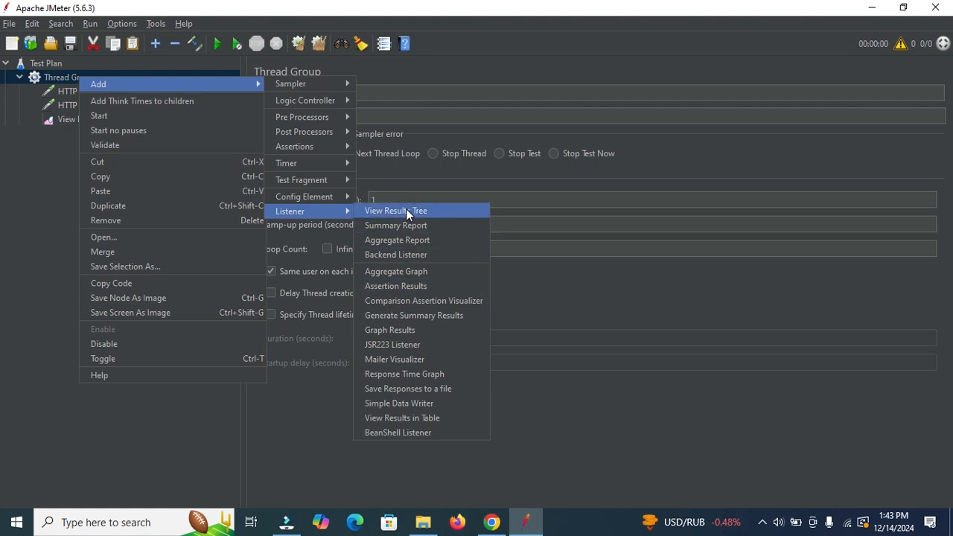
left_click(49, 152)
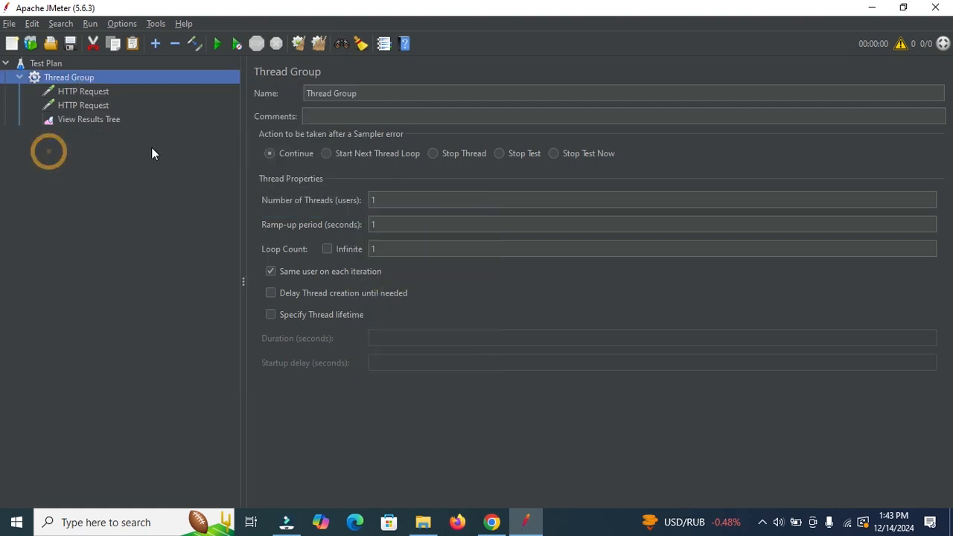
Set the first HTTP Request's protocol to https, copied from the address of the Petstore swagger.json page in Chrome.
left_click(93, 88)
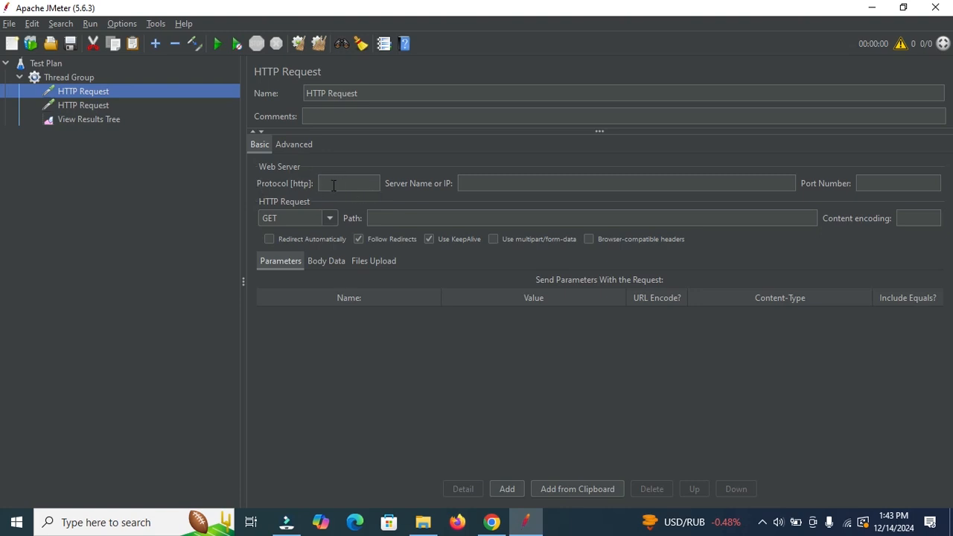
left_click(333, 186)
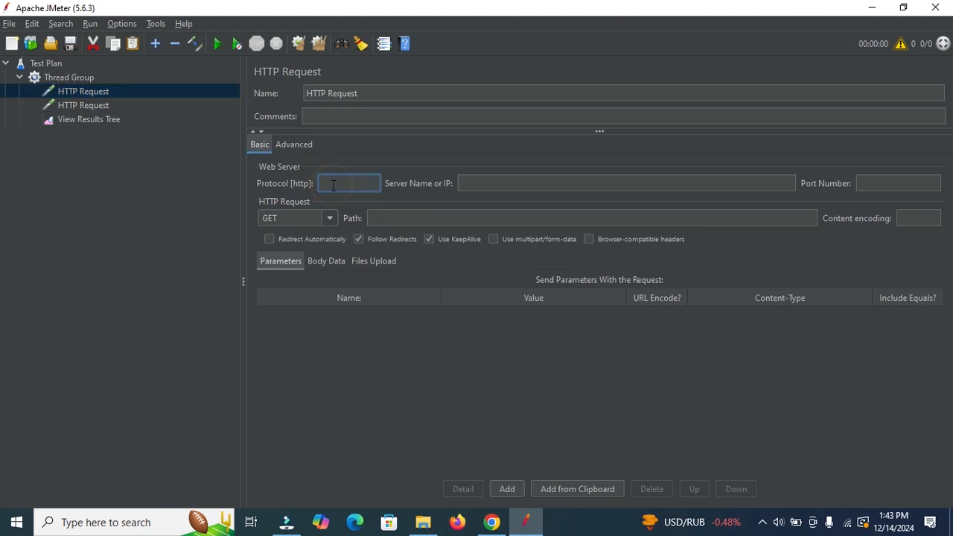
left_click(504, 186)
left_click(409, 217)
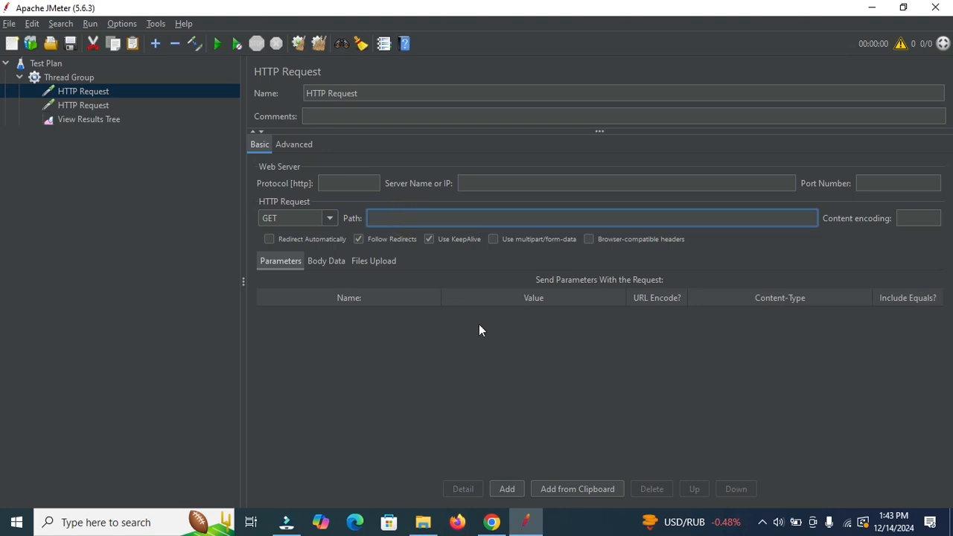
left_click(491, 522)
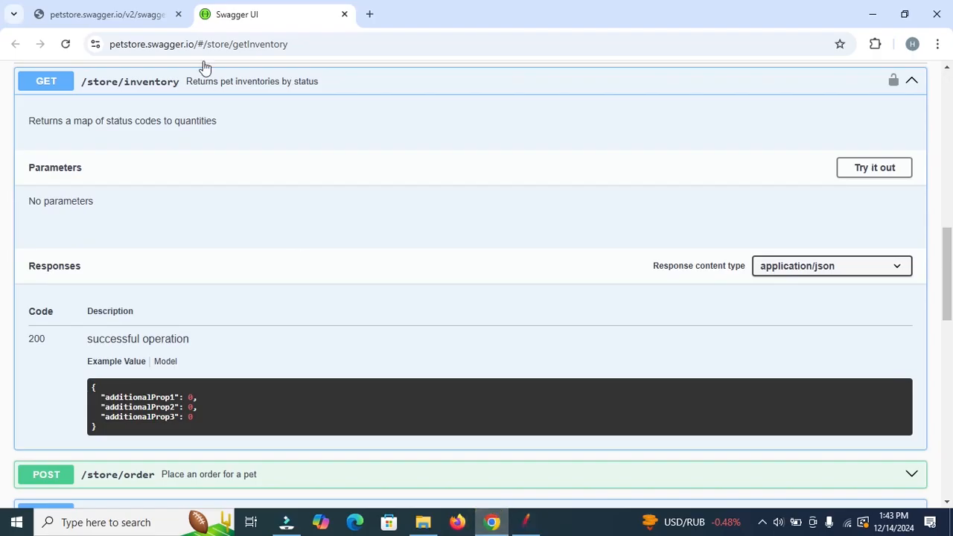
left_click(123, 6)
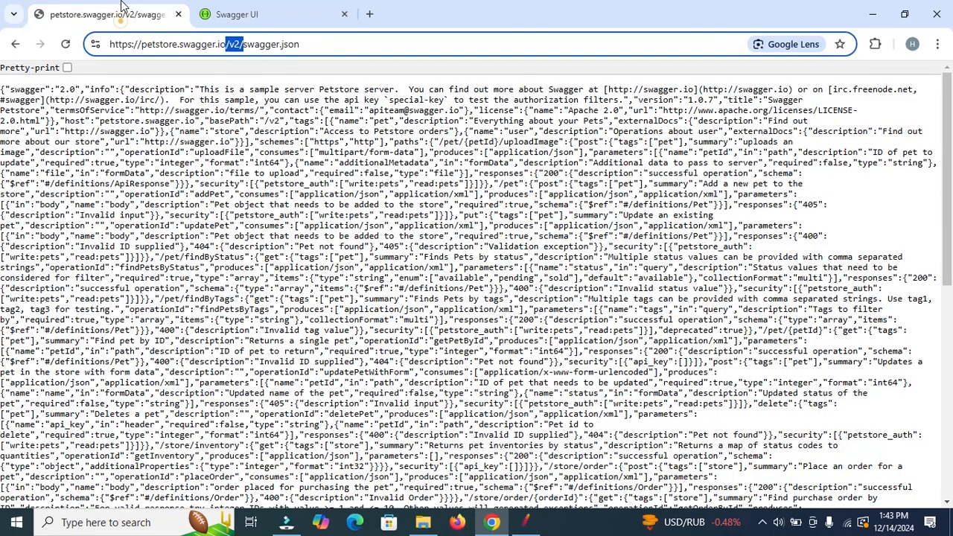
left_click(343, 43)
double_click(131, 44)
key("ctrl+c")
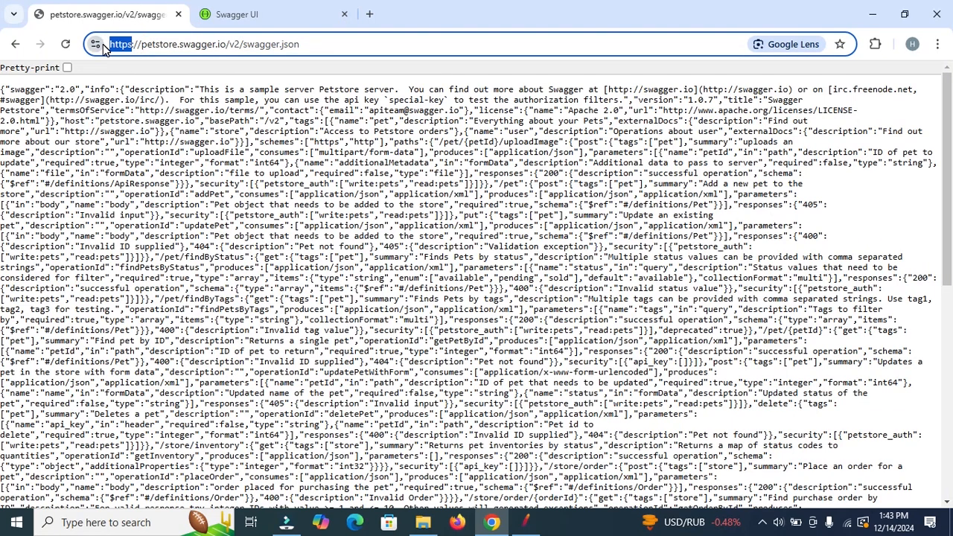
left_click(529, 523)
left_click(344, 185)
key("ctrl+v")
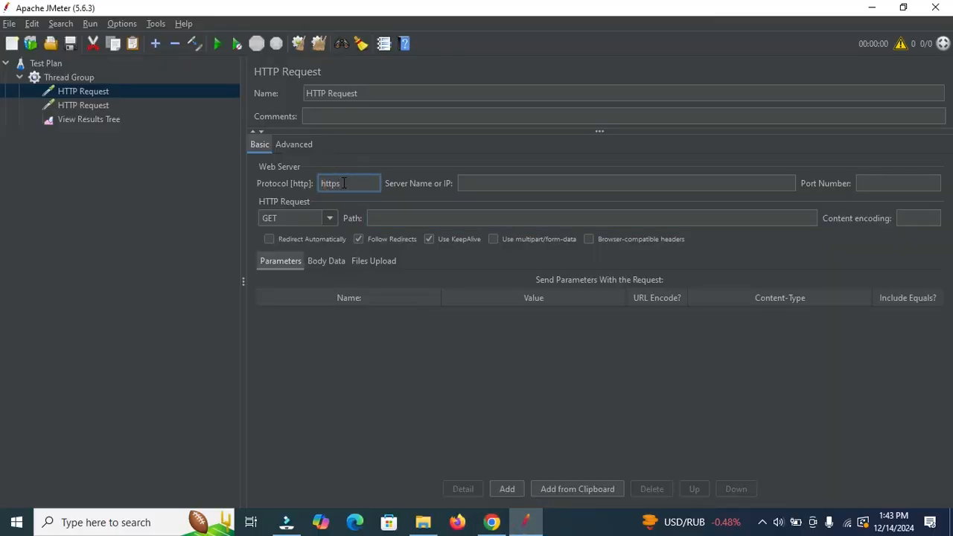
left_click(491, 522)
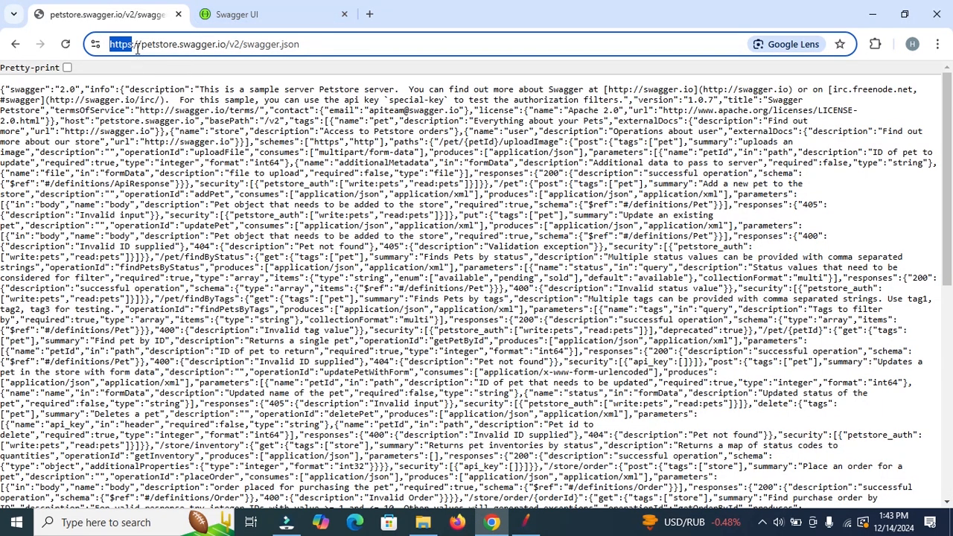
left_click_drag(141, 44, 225, 48)
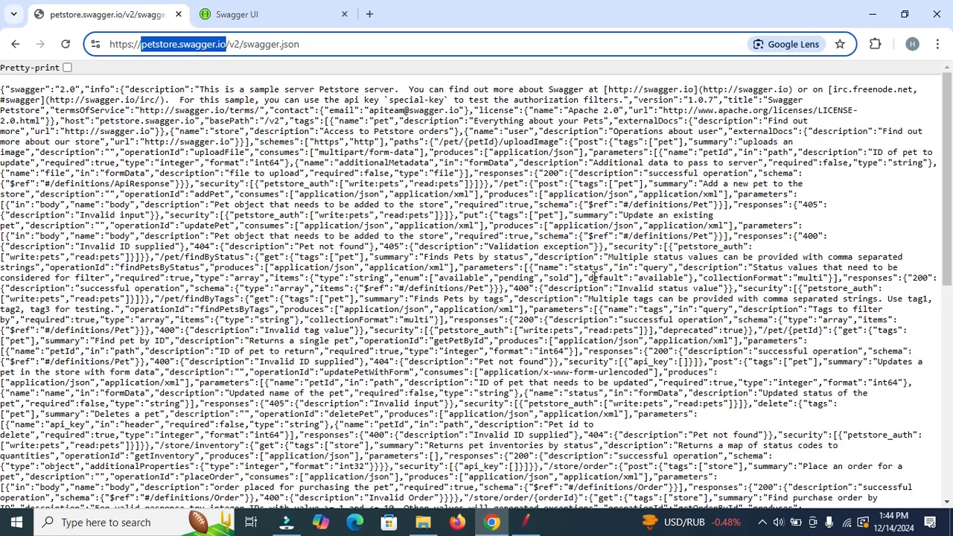
left_click(530, 522)
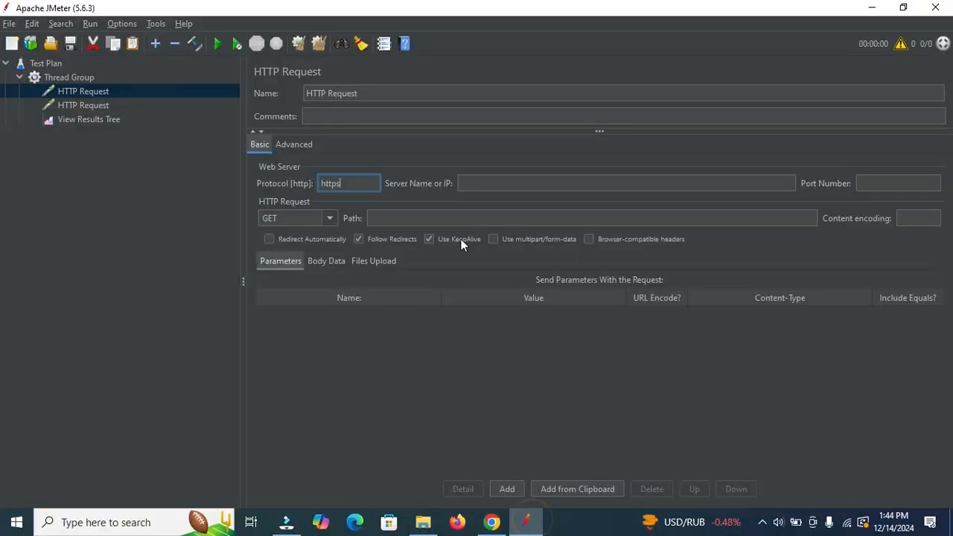
left_click(511, 181)
type("petstore.swagger.io")
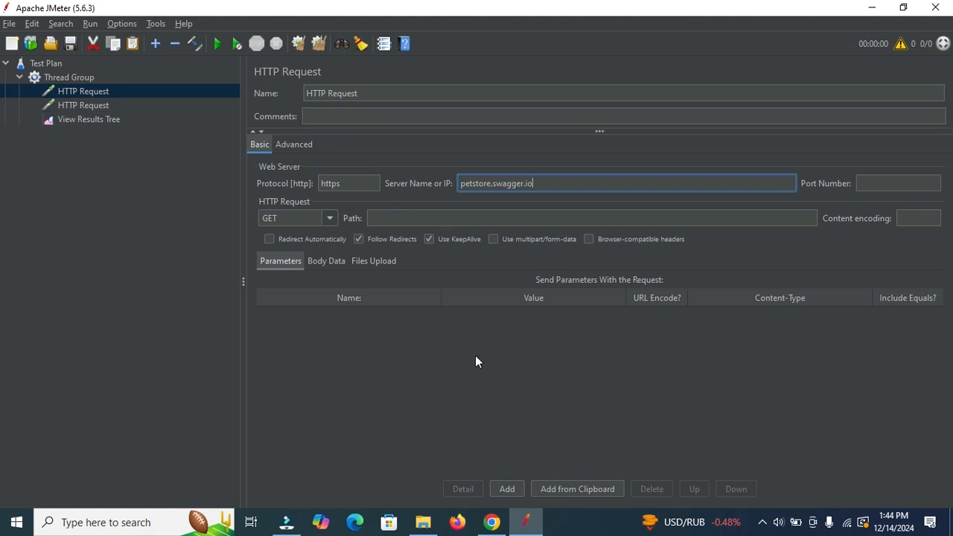
Set the first HTTP Request's path to /v2/swagger.json, copied from the rest of the page address in Chrome.
left_click(492, 522)
left_click(227, 44)
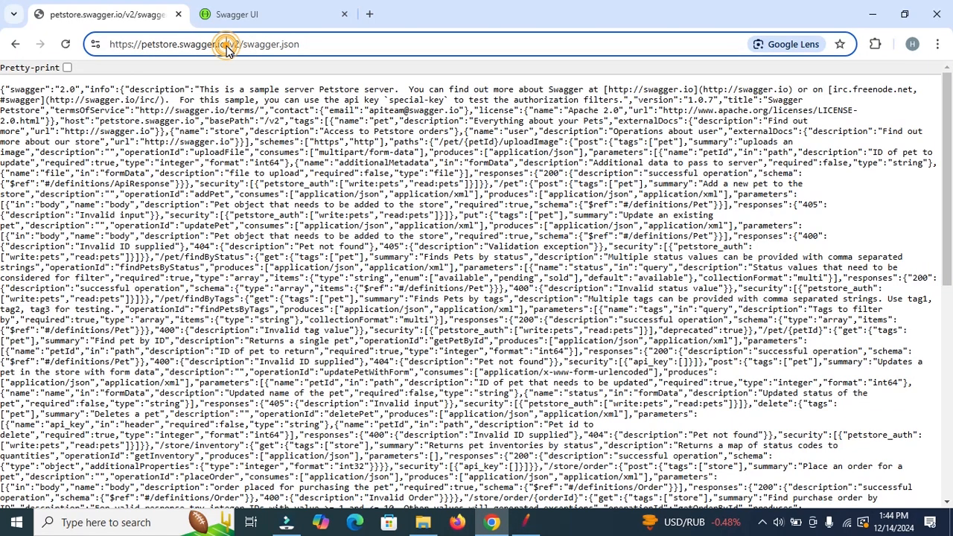
left_click_drag(307, 44, 229, 47)
key("ctrl+c")
left_click(525, 522)
left_click(388, 218)
key("ctrl+v")
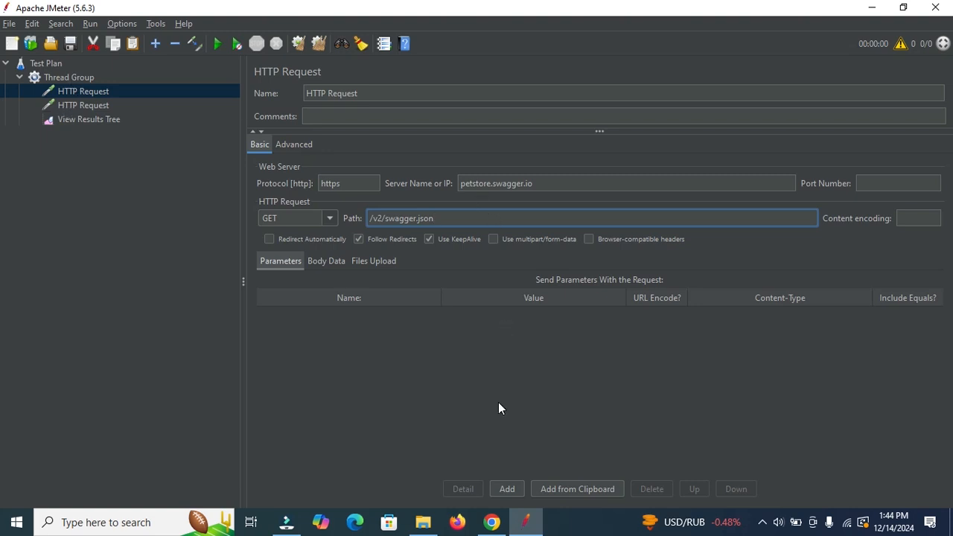
Try out and execute the GET /store/inventory operation on the Petstore Swagger UI page in Chrome, and view its request URL and response.
left_click(492, 522)
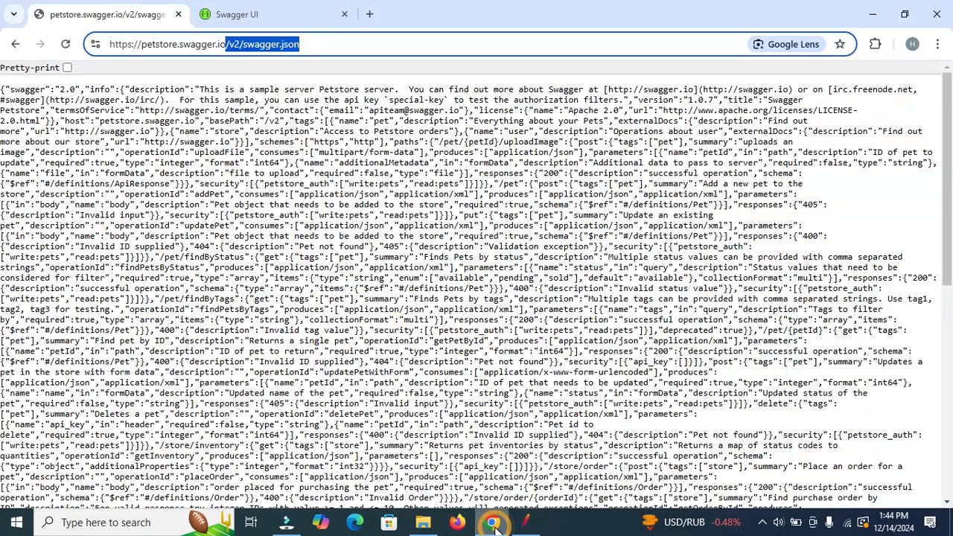
left_click(249, 13)
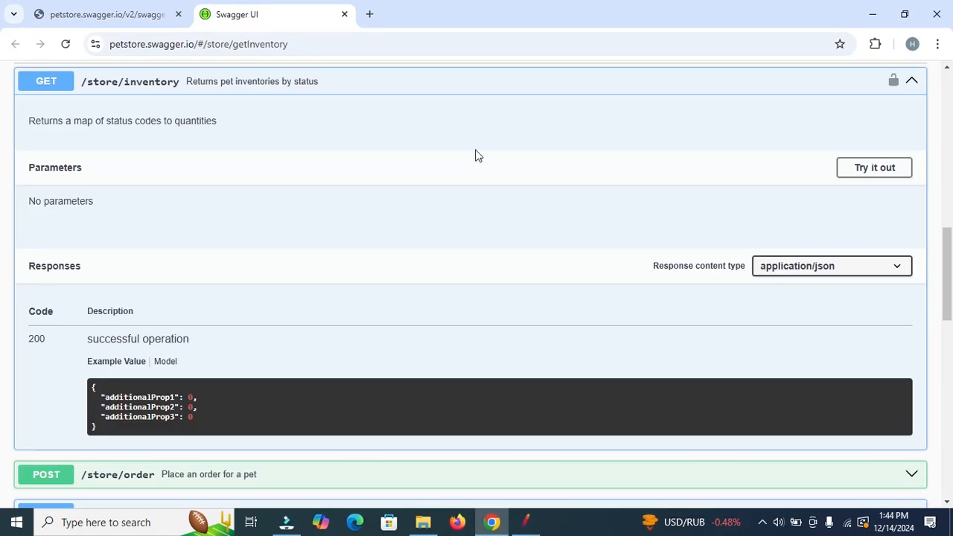
left_click(946, 300)
left_click_drag(946, 301, 949, 350)
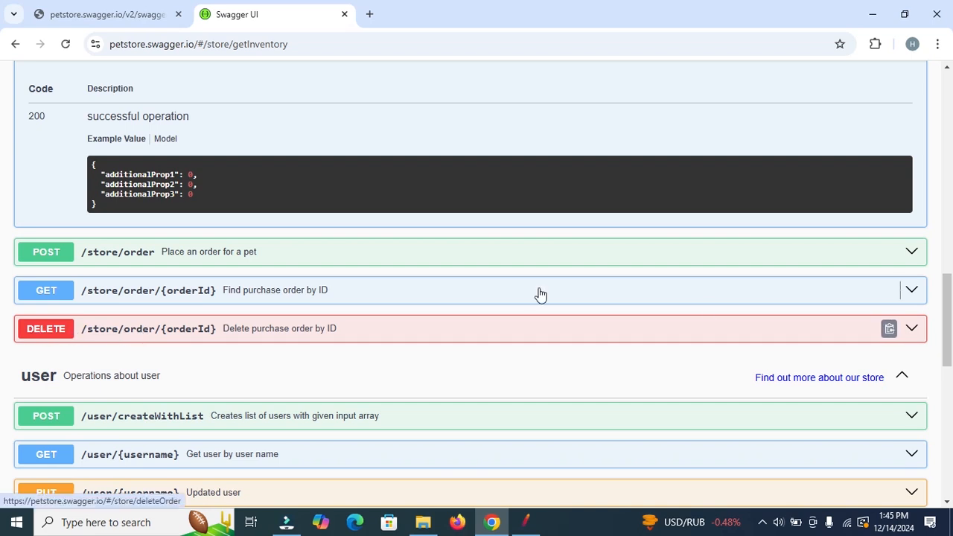
left_click_drag(947, 320, 950, 237)
left_click_drag(2, 237, 1, 240)
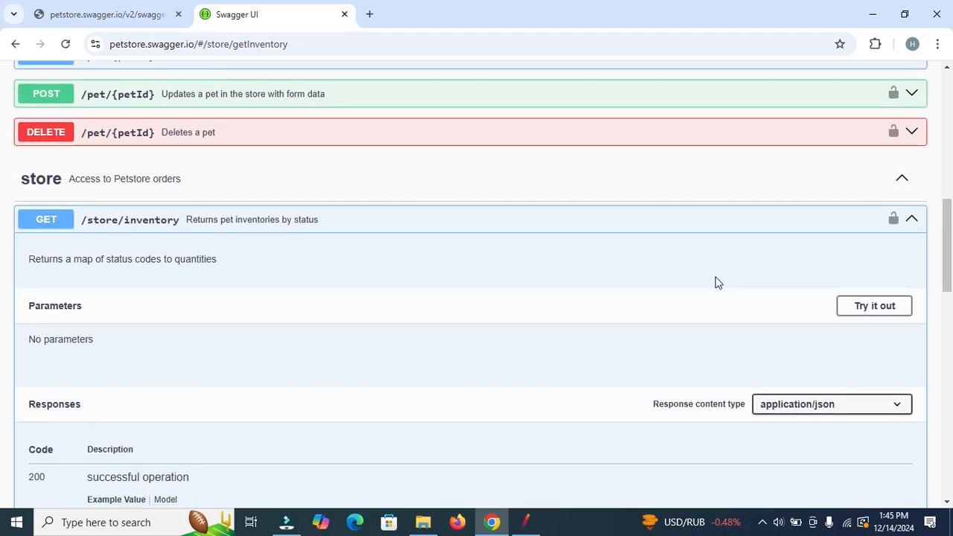
left_click(883, 312)
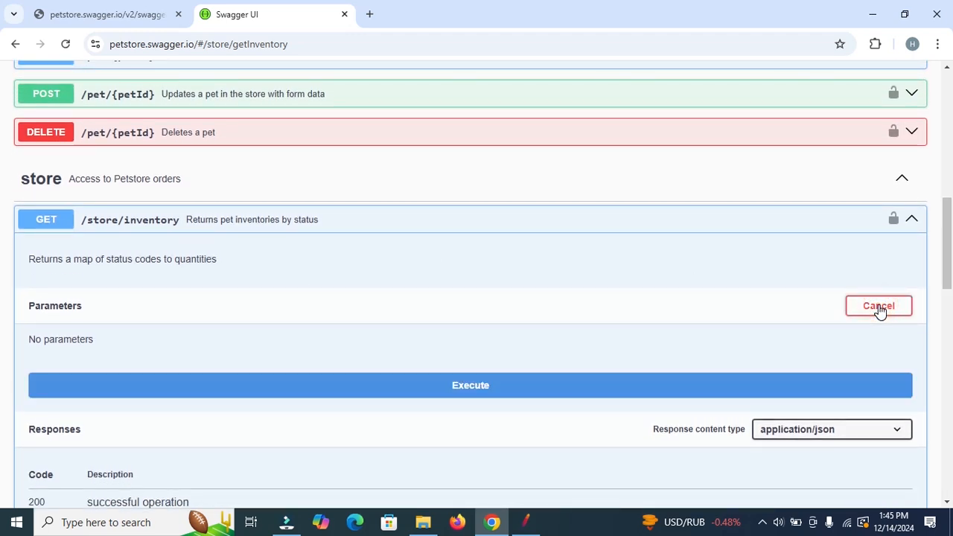
left_click(473, 386)
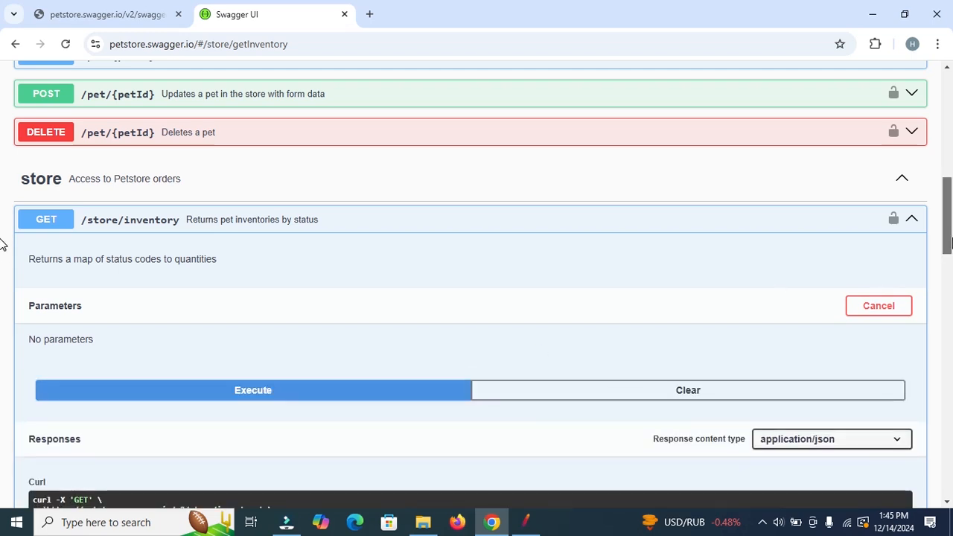
left_click_drag(1, 245, 2, 277)
left_click_drag(952, 275, 951, 277)
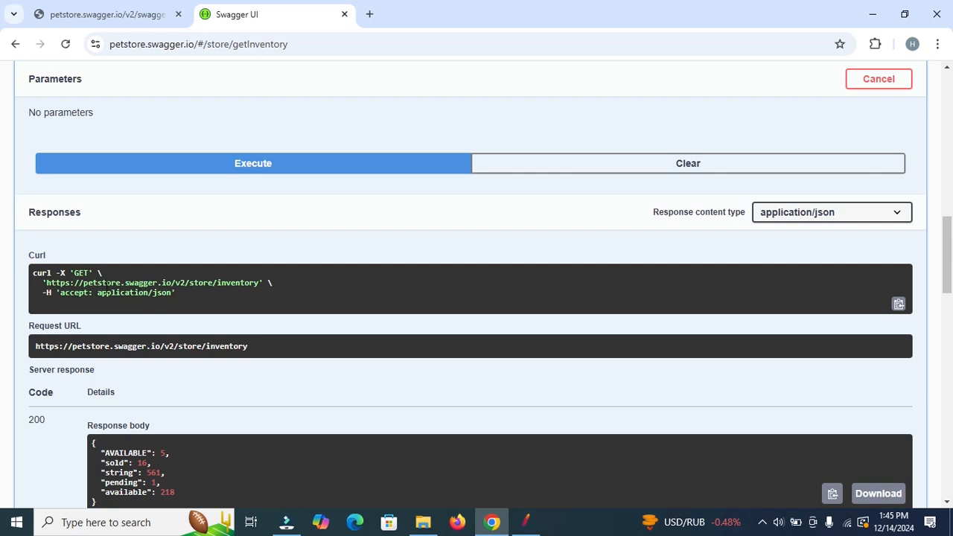
Copy the store inventory request URL from the curl command into the address bar of a new Chrome tab.
left_click_drag(46, 283, 260, 284)
key("ctrl+c")
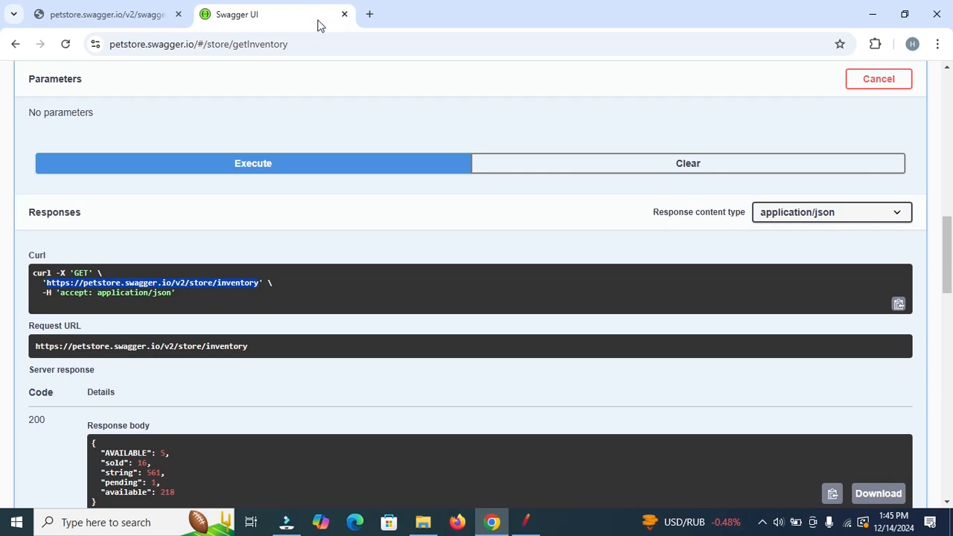
left_click(369, 15)
key("ctrl+v")
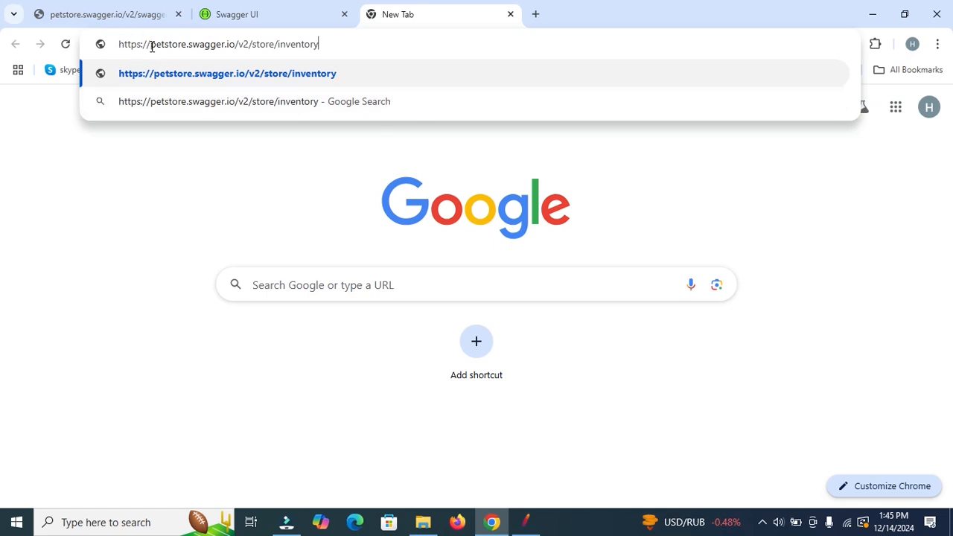
left_click_drag(151, 46, 242, 48)
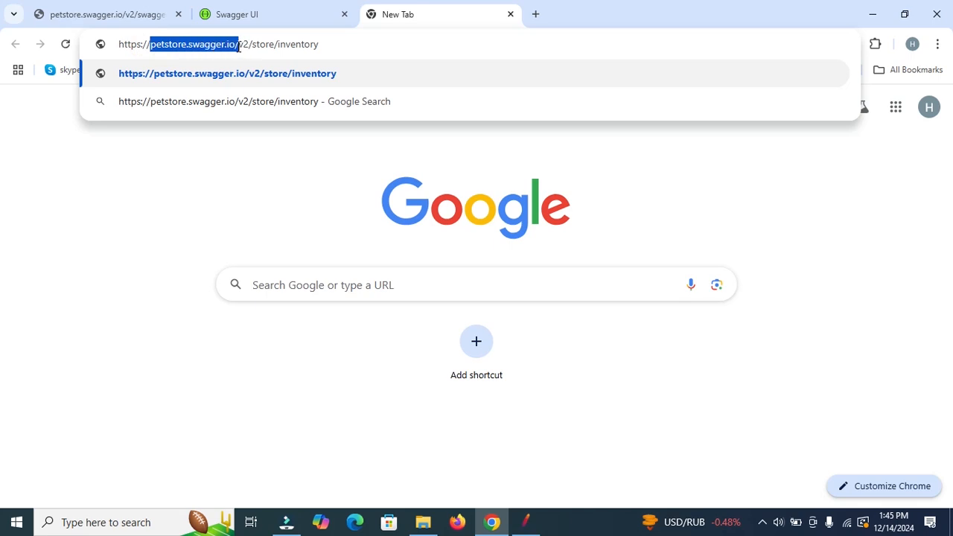
left_click(529, 525)
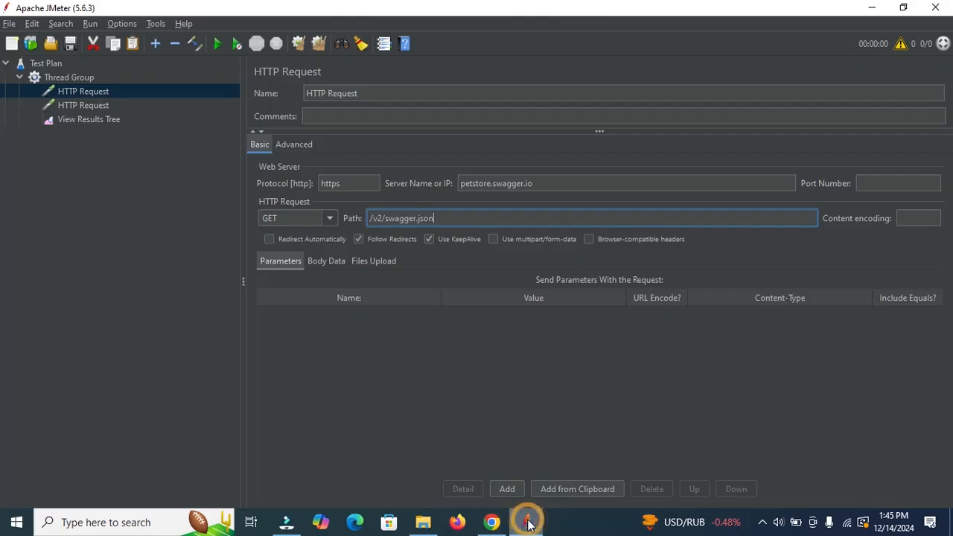
left_click(83, 105)
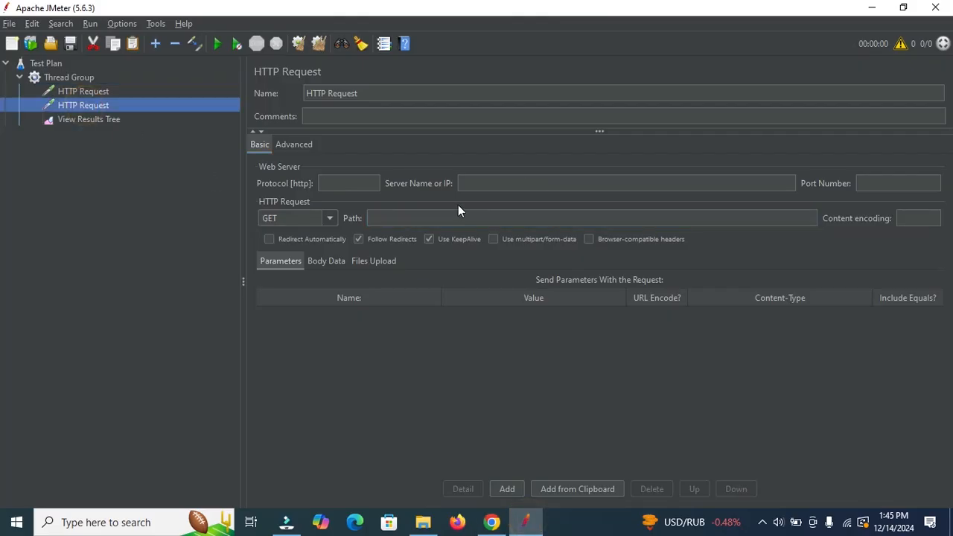
left_click(485, 185)
key("ctrl+v")
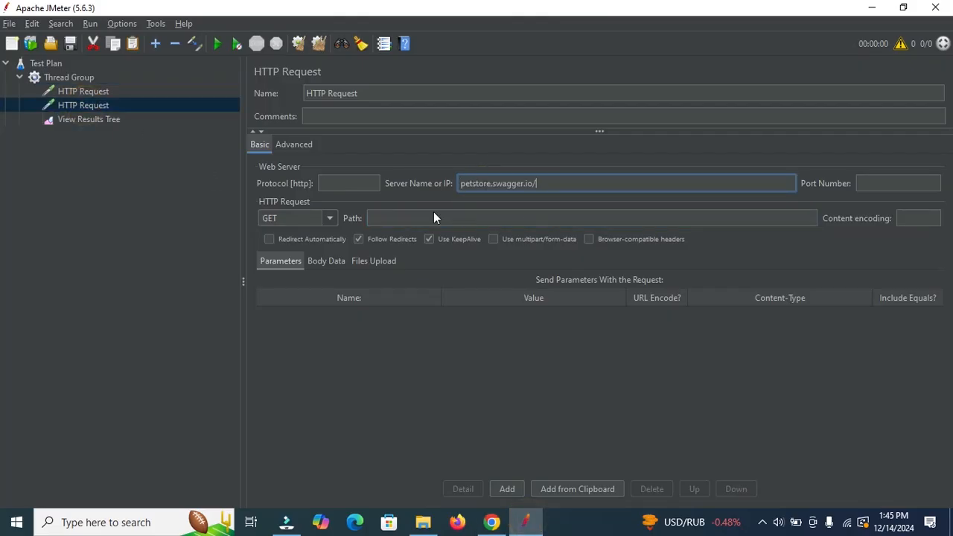
Set the second HTTP Request's protocol to https, copied from the first HTTP Request.
left_click(350, 185)
left_click(93, 88)
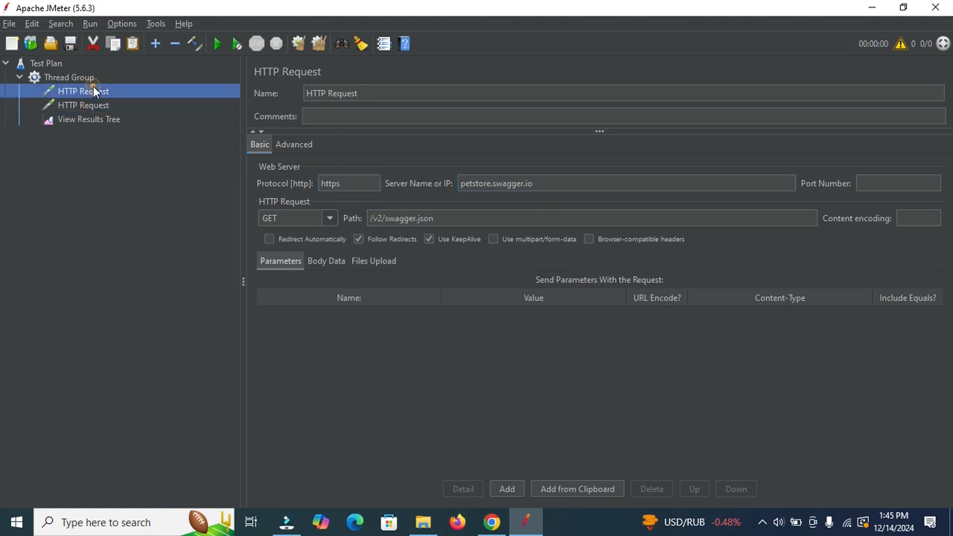
double_click(347, 184)
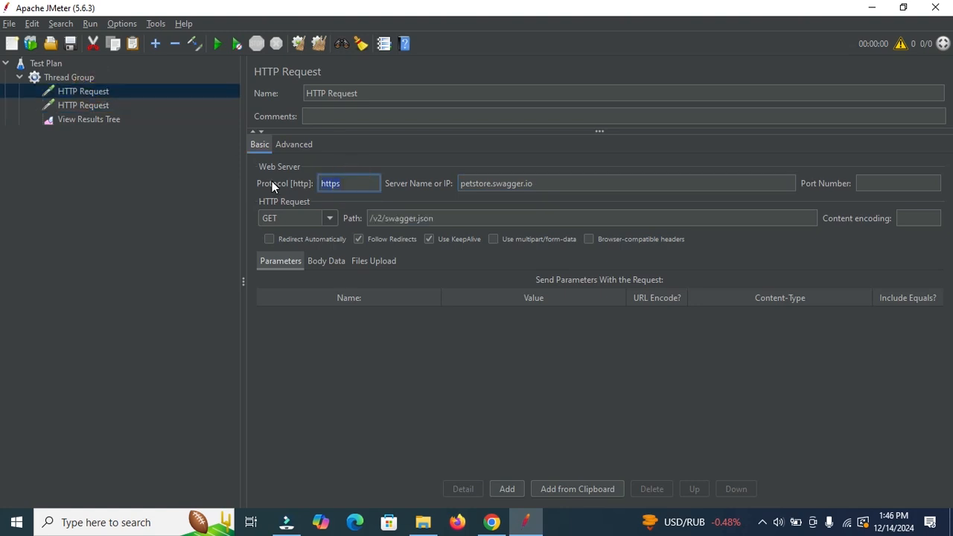
left_click(84, 105)
left_click(341, 184)
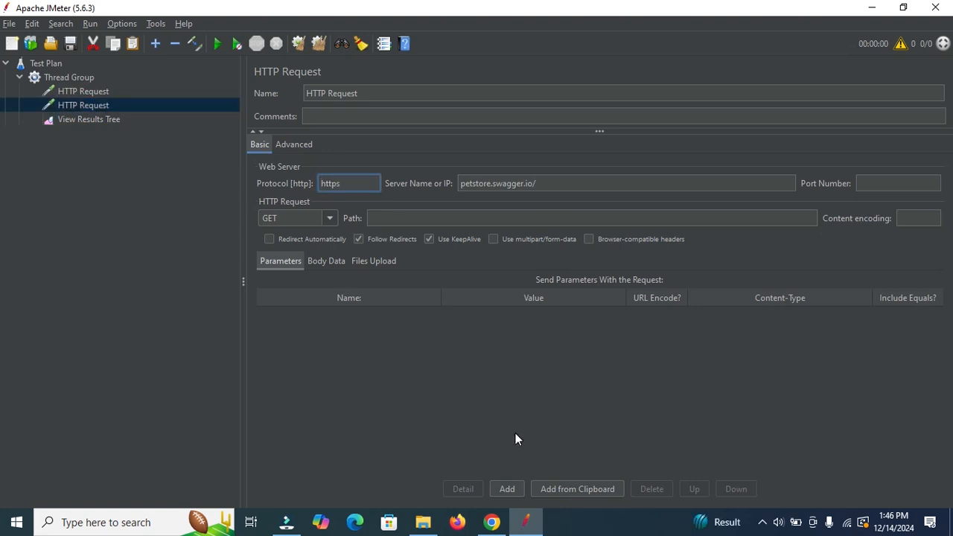
Set the second HTTP Request's path in JMeter to /v2/store/inventory, copied from the rest of the inventory URL in Chrome.
left_click(491, 522)
left_click_drag(230, 46, 231, 46)
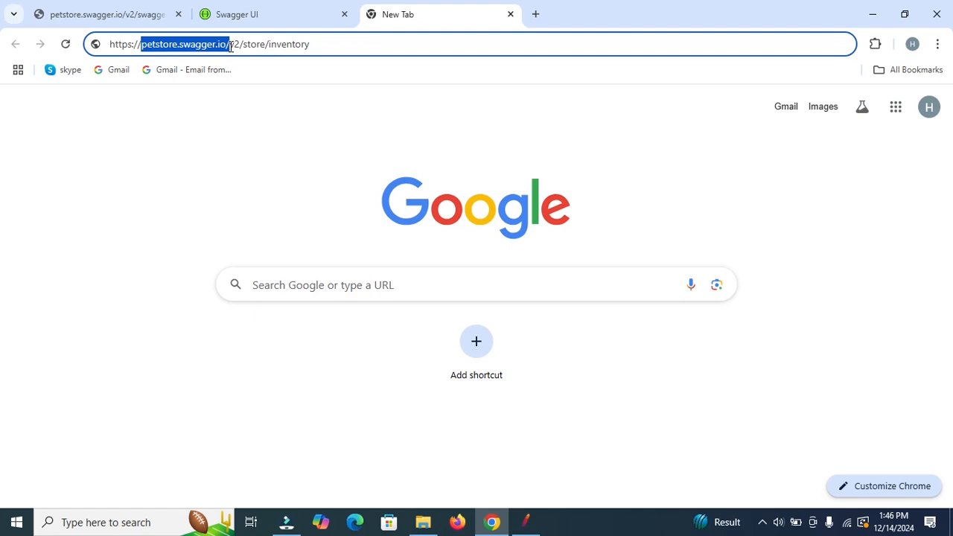
left_click(231, 46)
left_click(227, 43)
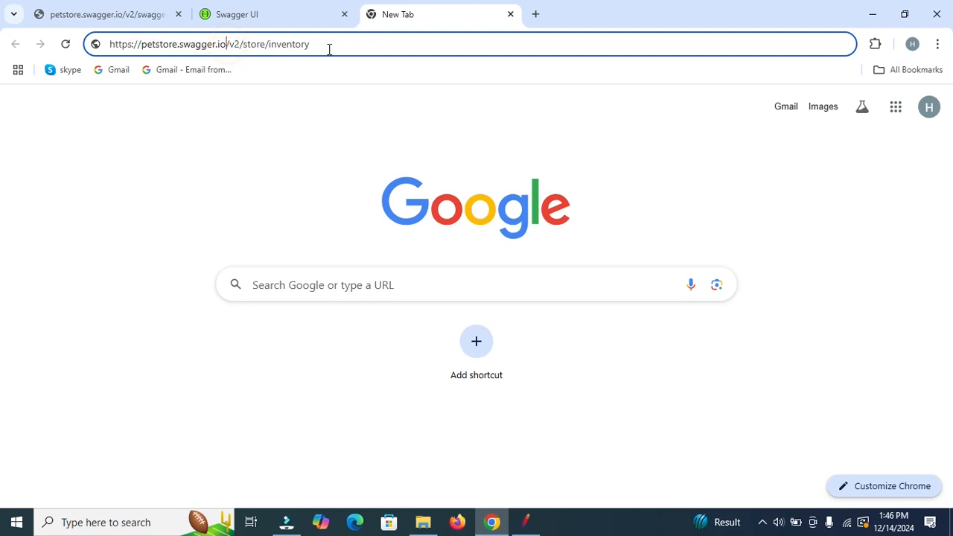
double_click(330, 46)
left_click_drag(329, 47, 226, 45)
key("ctrl+c")
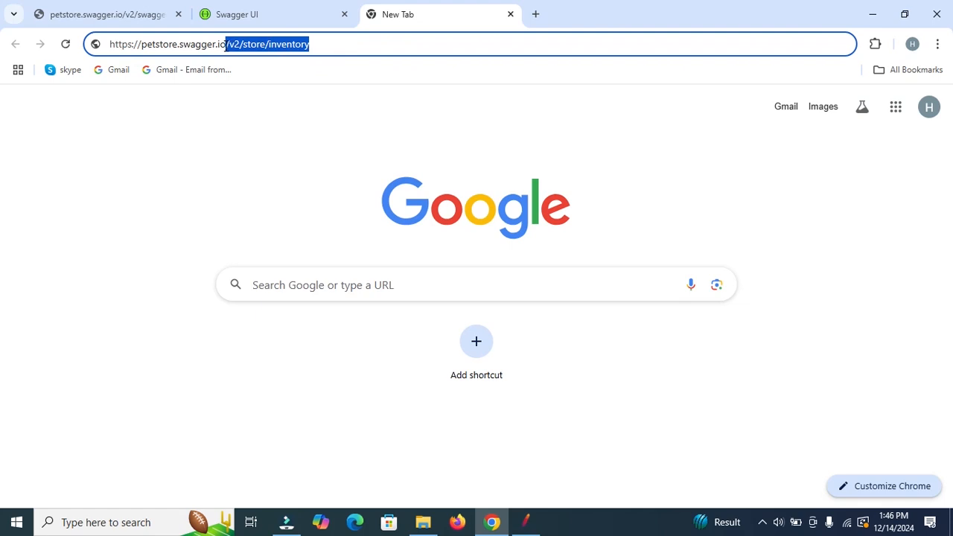
left_click(526, 522)
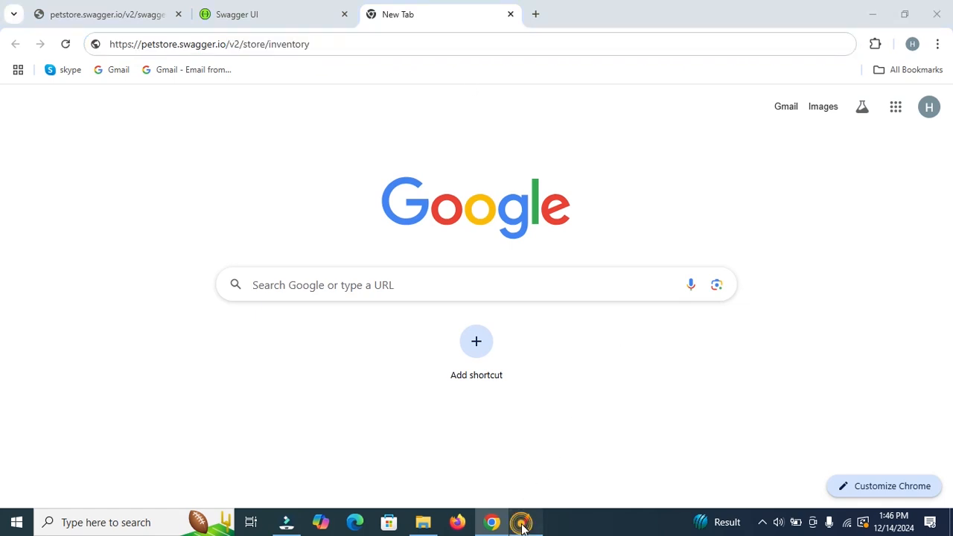
left_click(413, 218)
key("ctrl+v")
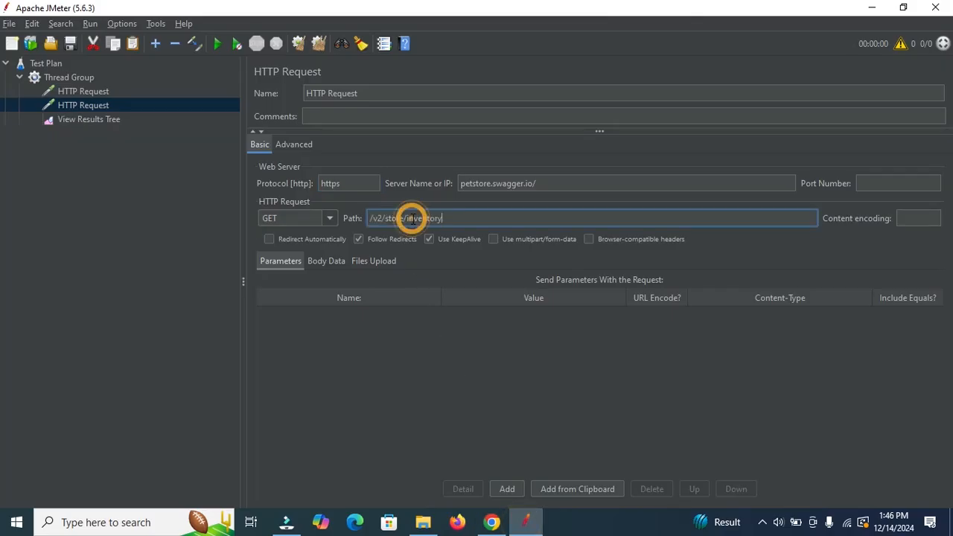
Save the test plan as HTTP Request.jmx in the bin folder and run it.
left_click(70, 44)
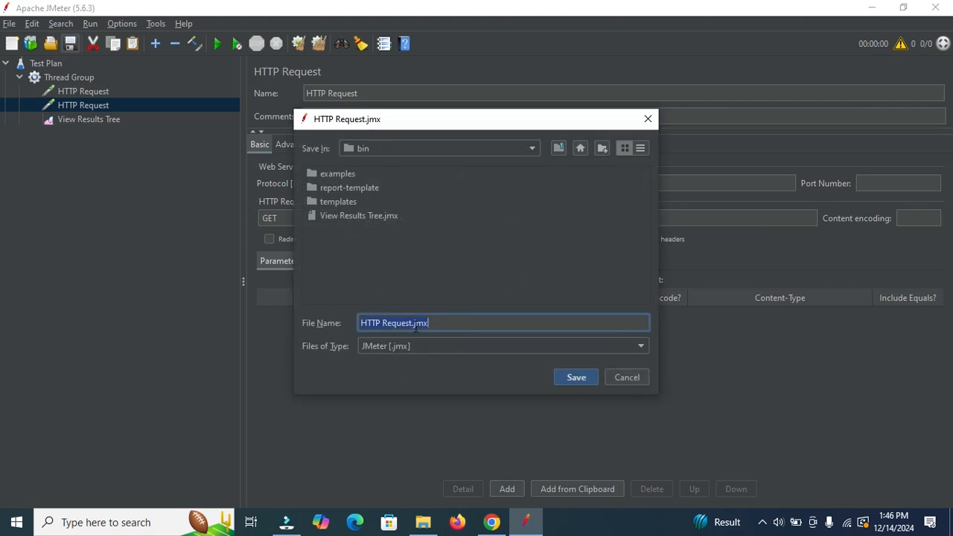
left_click(579, 377)
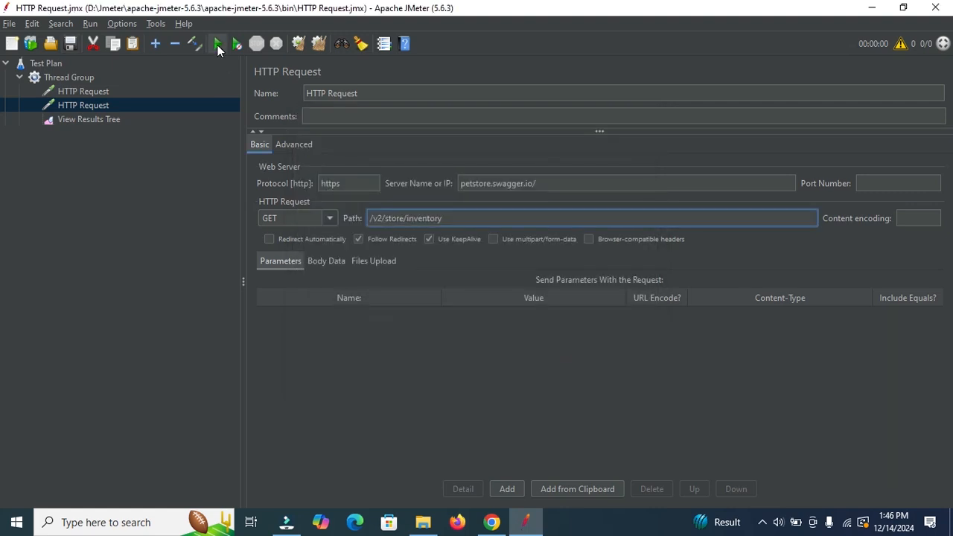
left_click(218, 45)
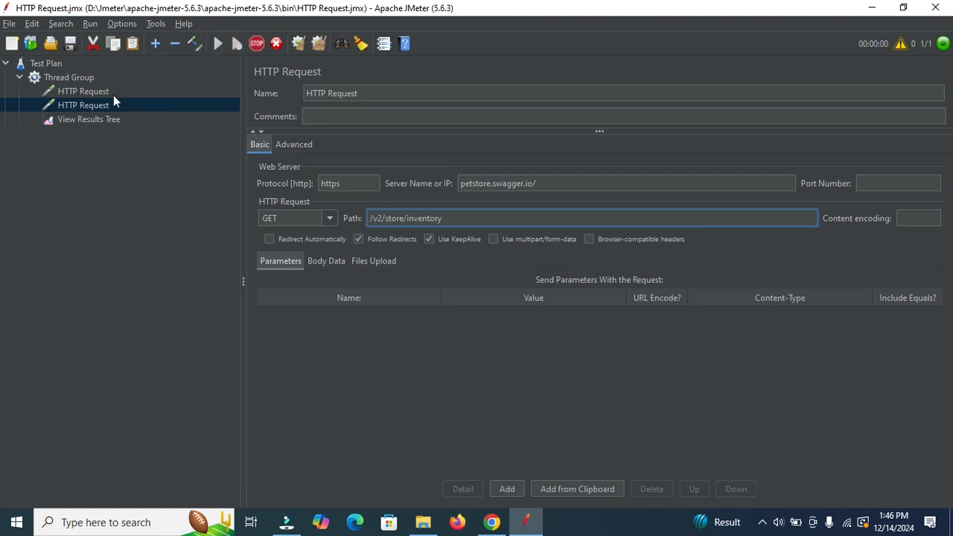
Examine the second sample's sampler result and request body in the View Results Tree.
left_click(84, 119)
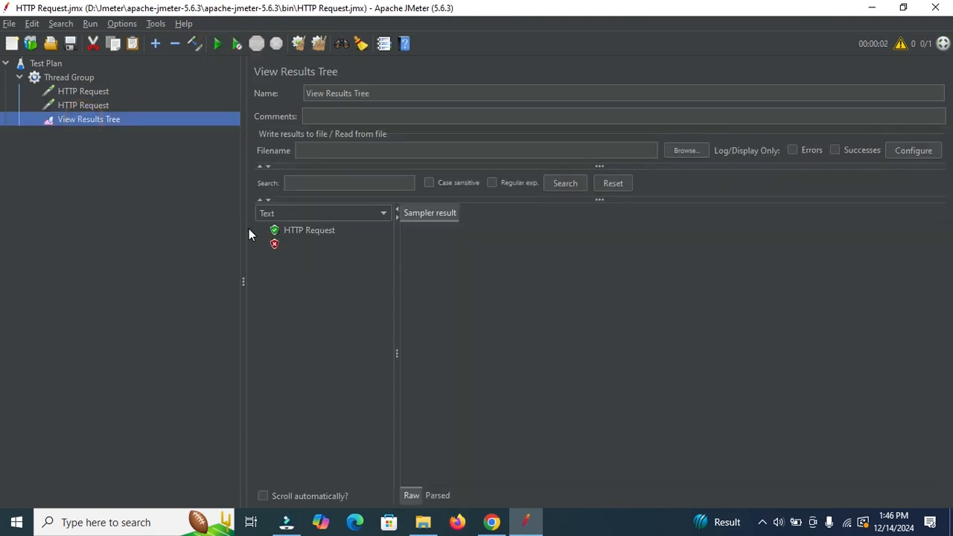
left_click(282, 242)
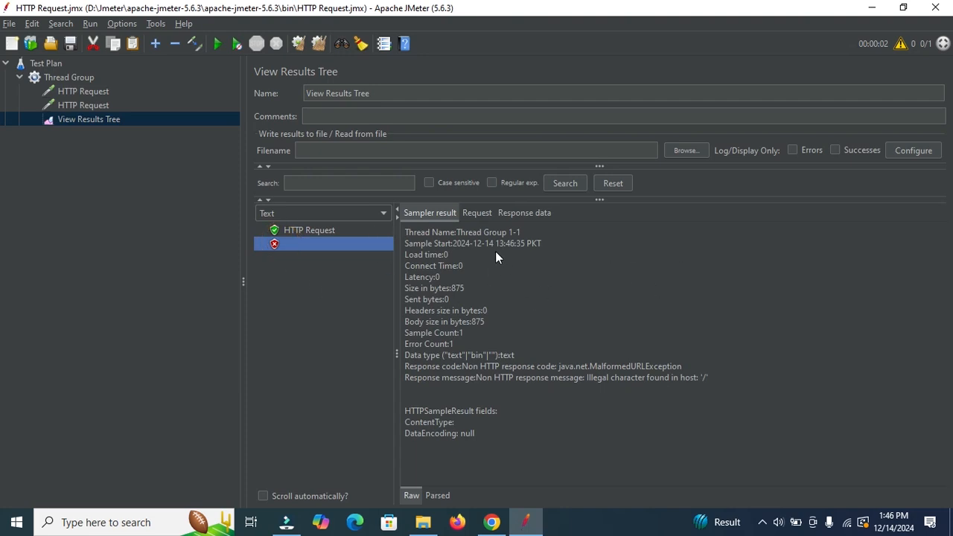
left_click(475, 213)
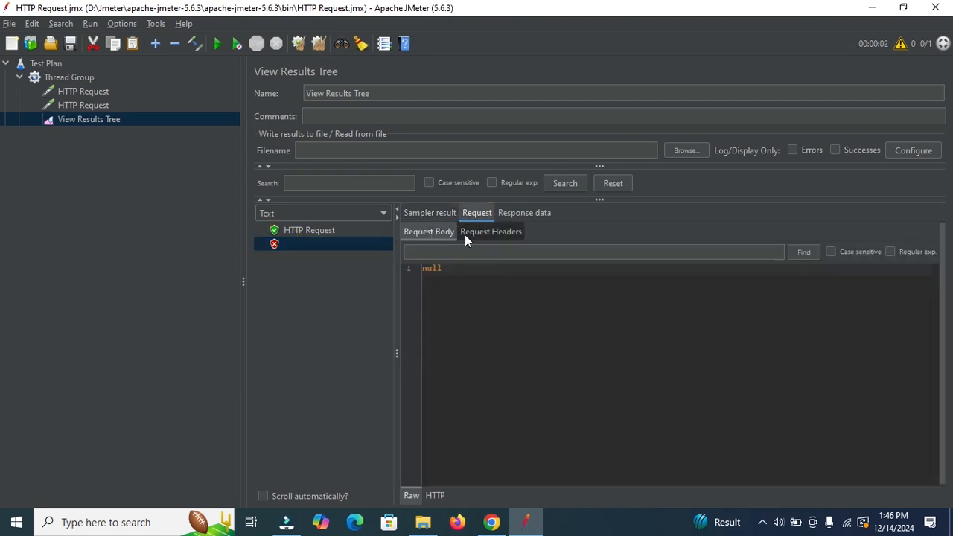
left_click(74, 105)
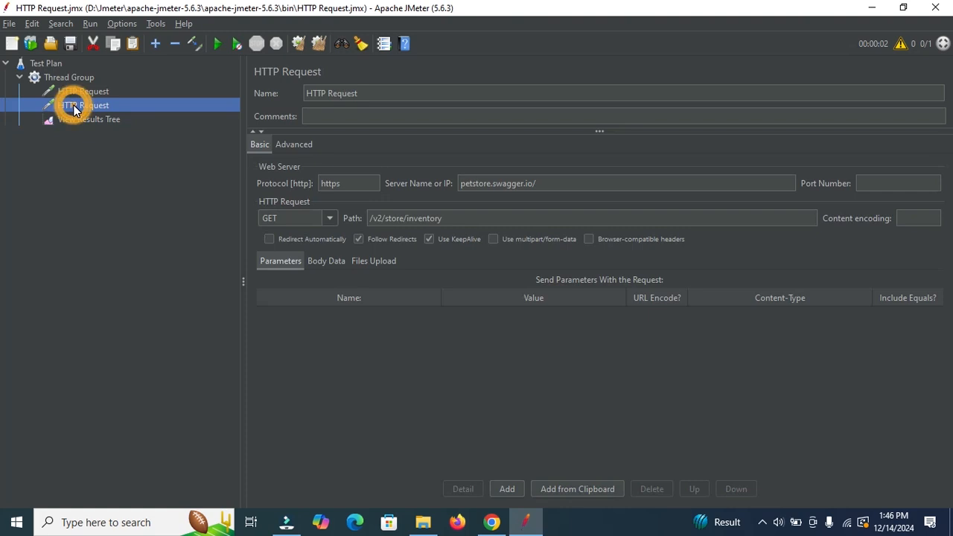
left_click(558, 184)
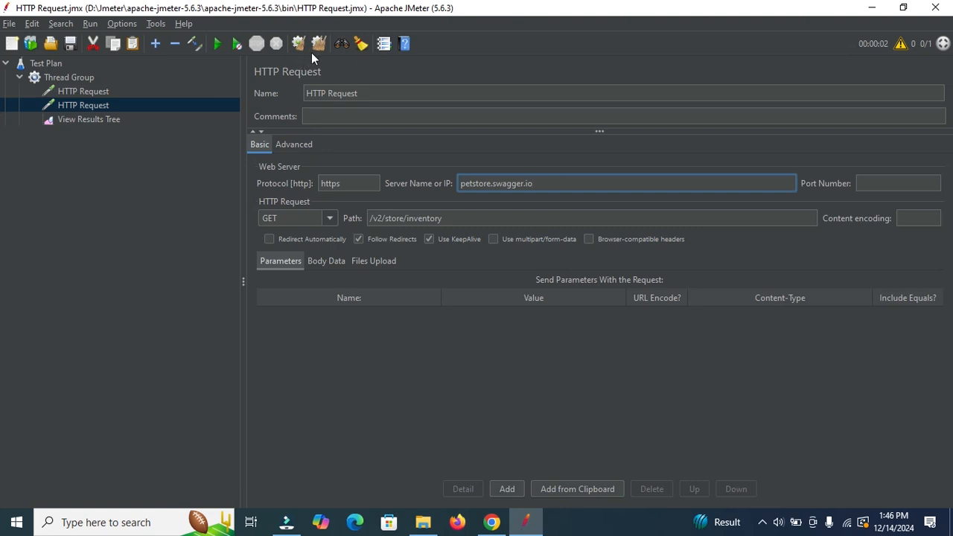
left_click(217, 45)
View the first HTTP Request's request and response data in the View Results Tree.
left_click(78, 119)
left_click(311, 233)
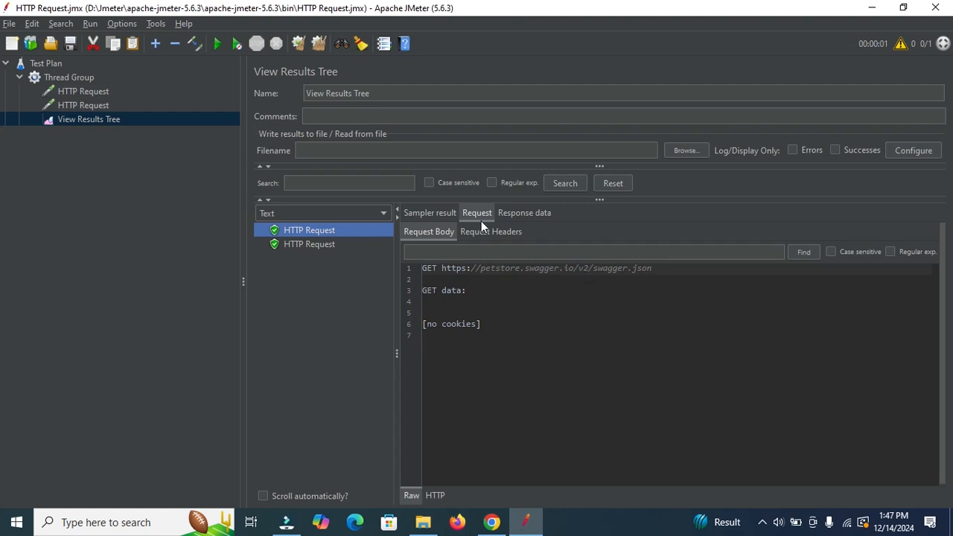
left_click(531, 212)
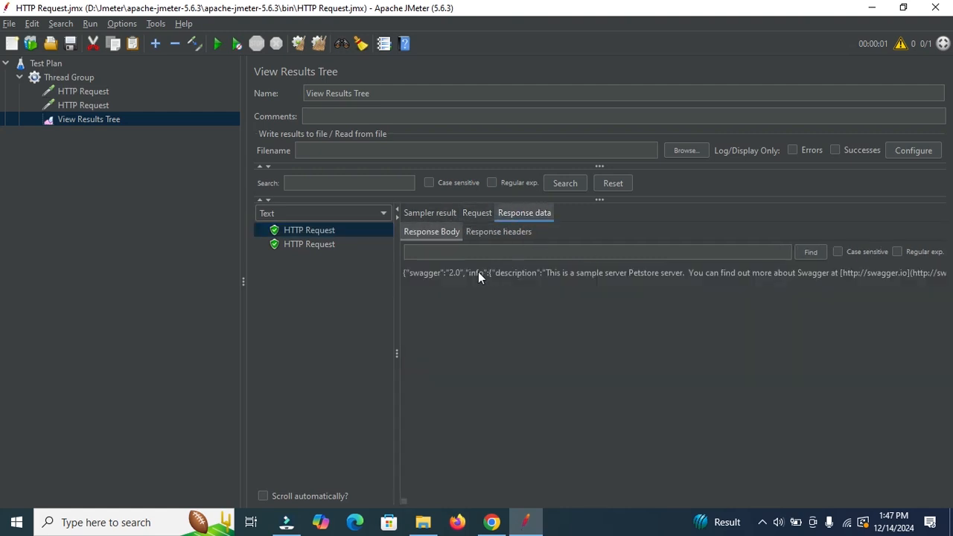
Try the RegExp Tester renderer on the first result in the View Results Tree and switch the renderer to JSON.
left_click(329, 213)
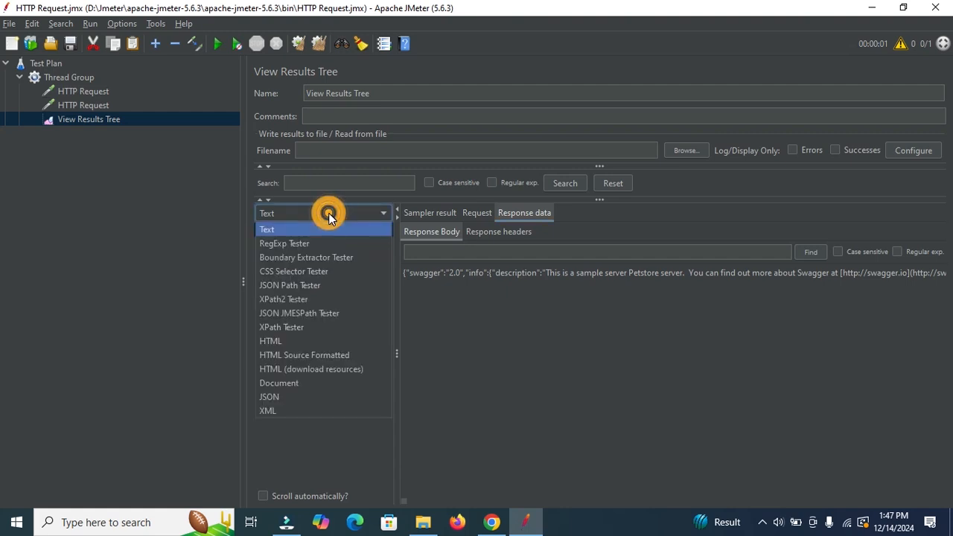
left_click(282, 246)
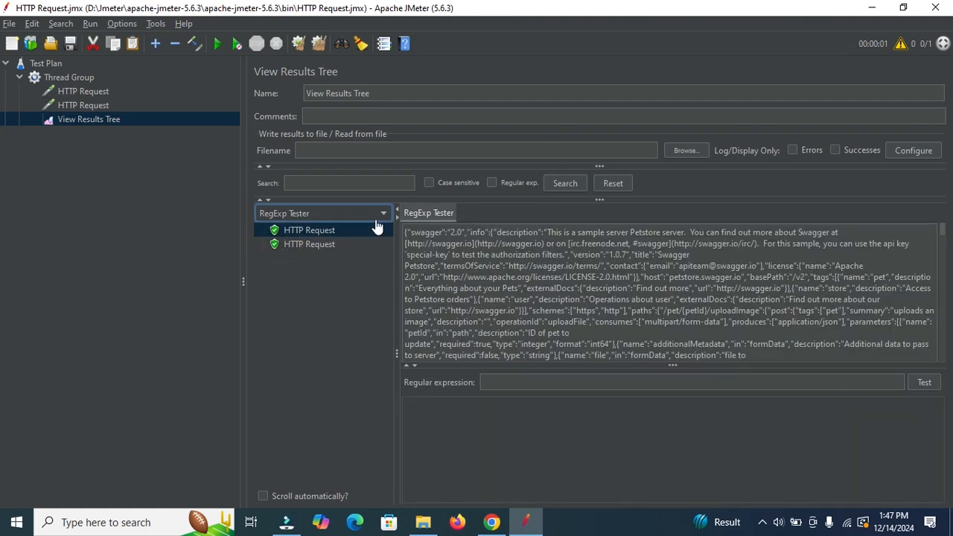
left_click(375, 214)
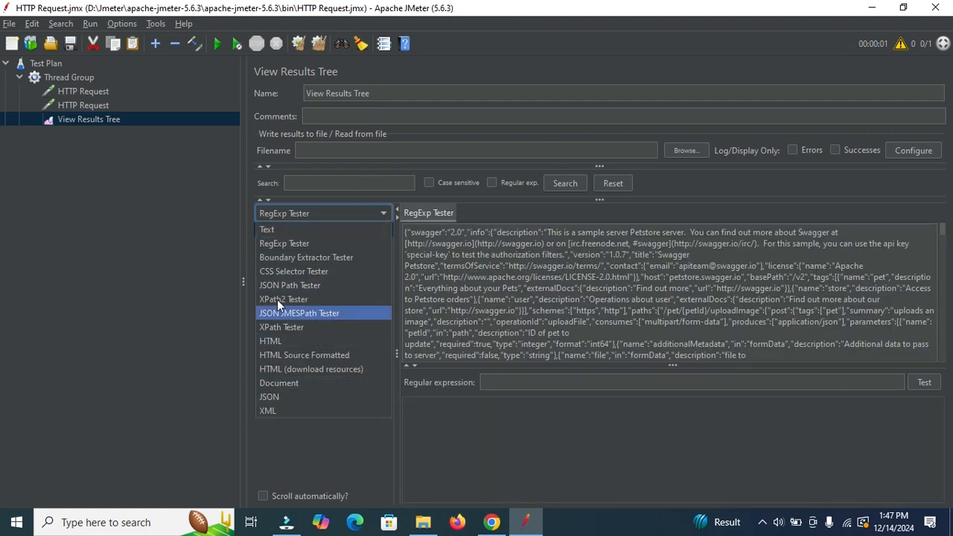
left_click(271, 398)
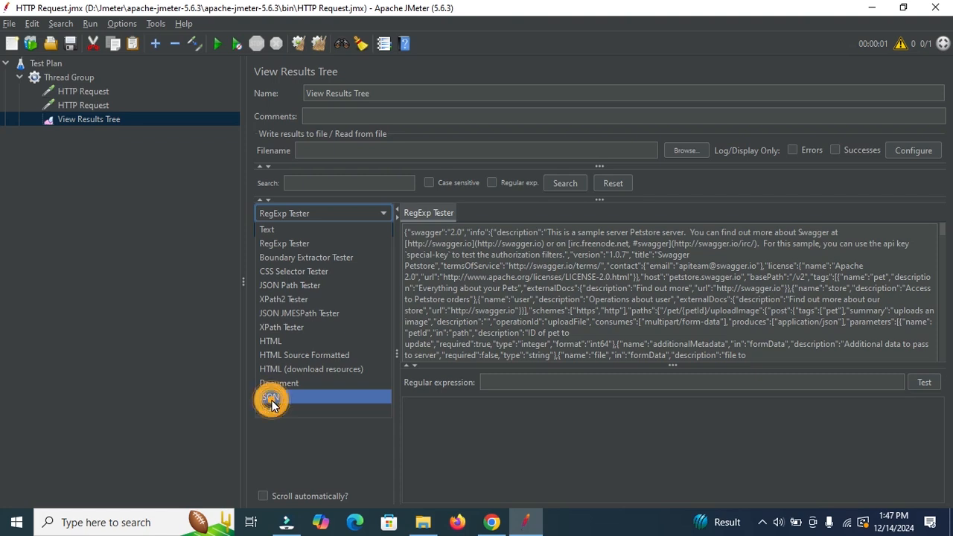
left_click(350, 213)
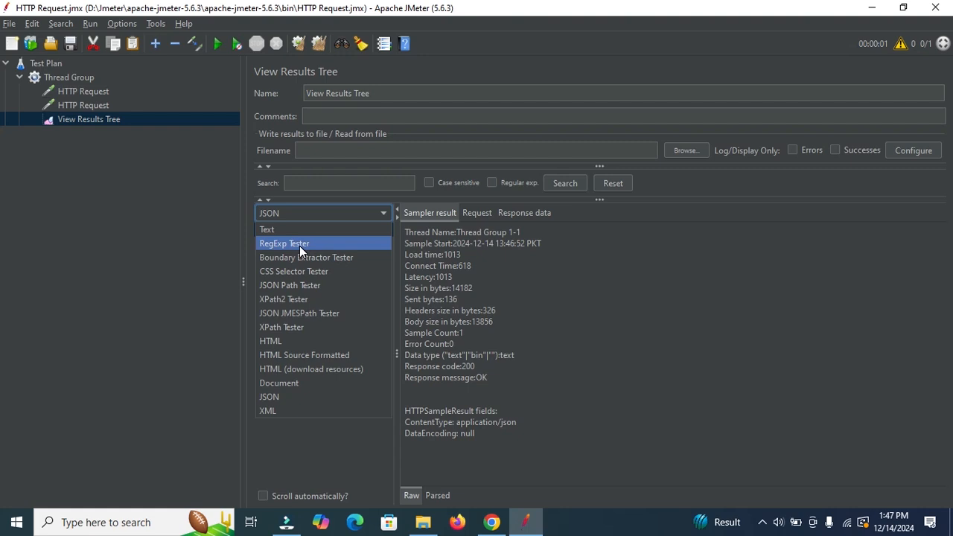
Add an HTTP Request Defaults config element to the Thread Group.
left_click(71, 76)
right_click(70, 76)
mouse_move(105, 91)
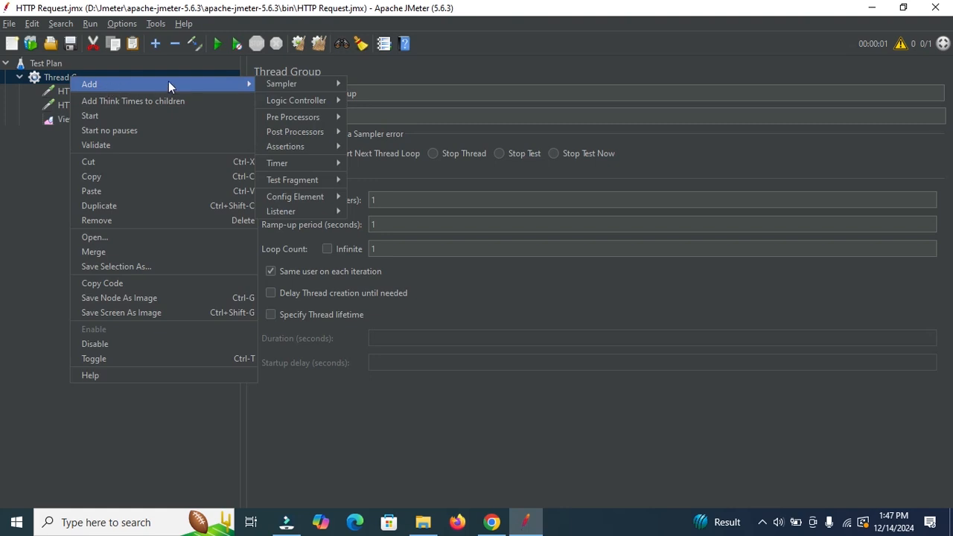
mouse_move(289, 199)
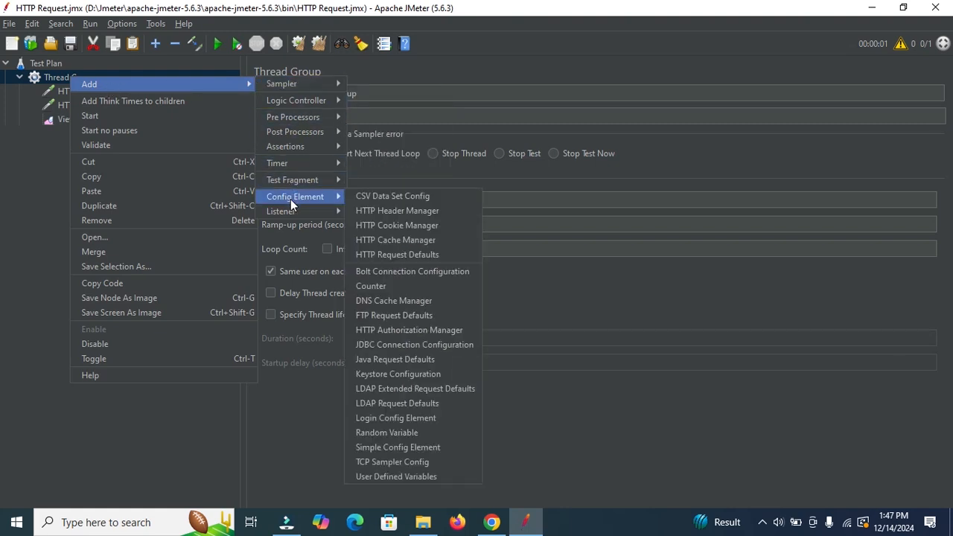
left_click(400, 255)
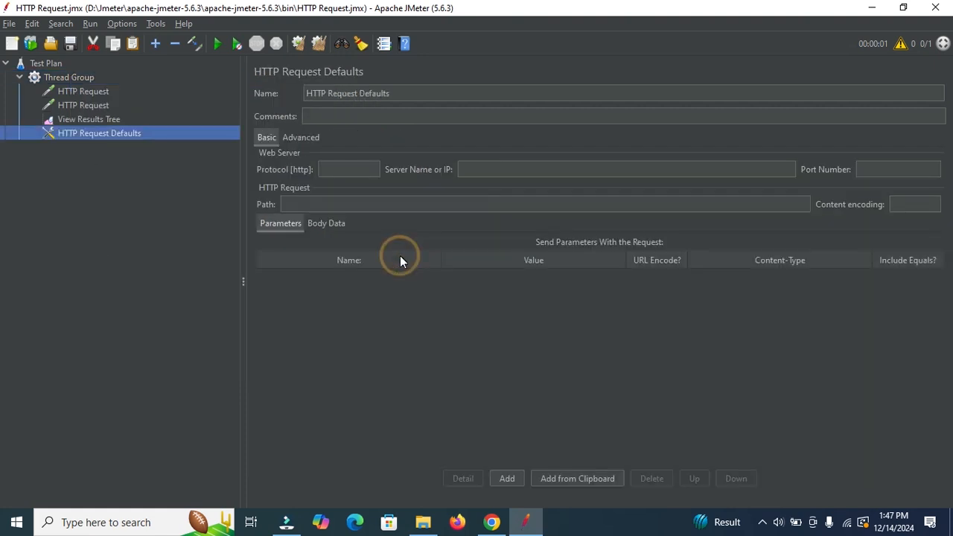
left_click(76, 106)
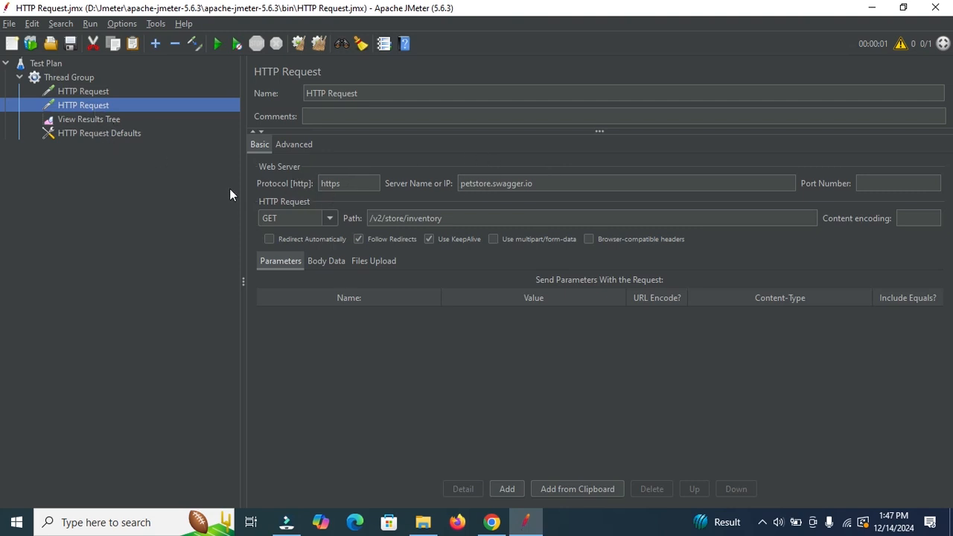
double_click(542, 184)
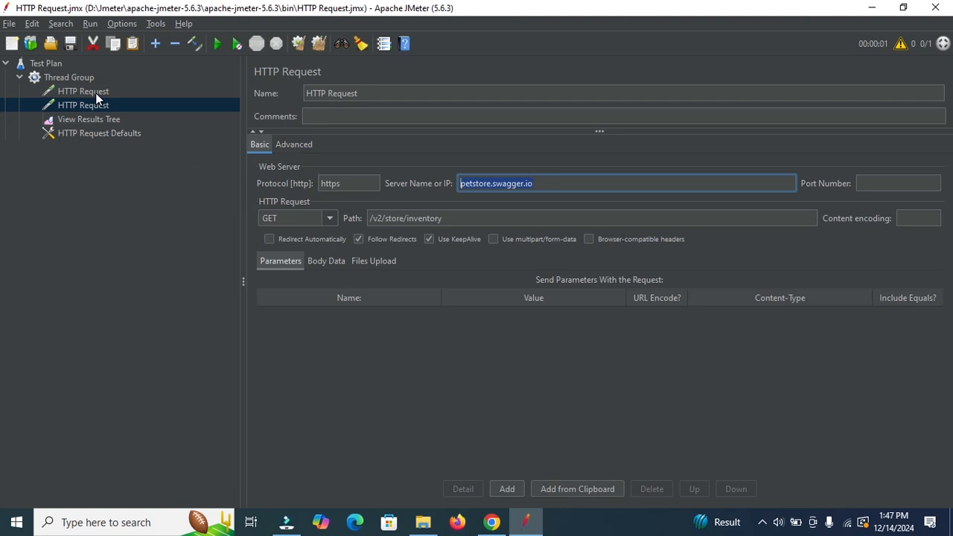
left_click_drag(96, 134, 100, 85)
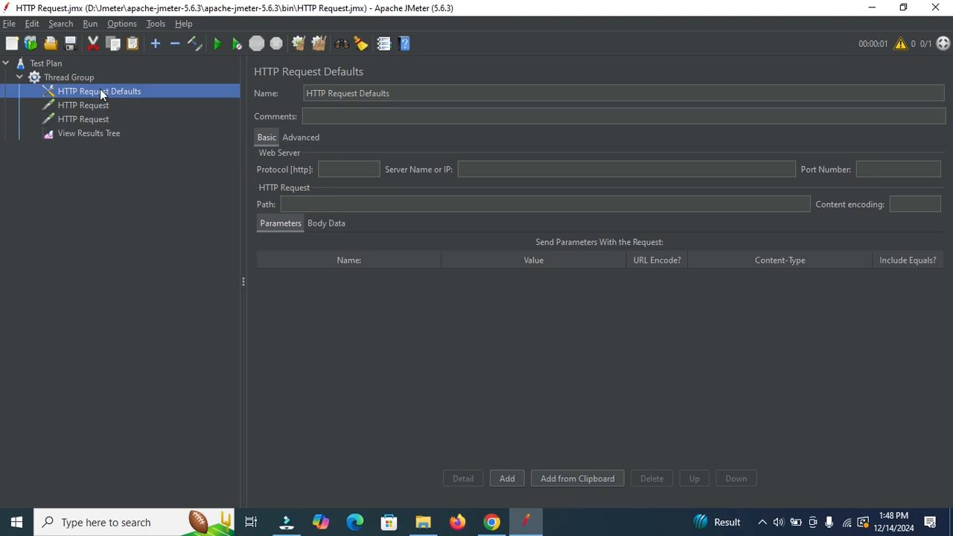
Copy the https protocol from the first HTTP Request into the HTTP Request Defaults.
left_click(97, 105)
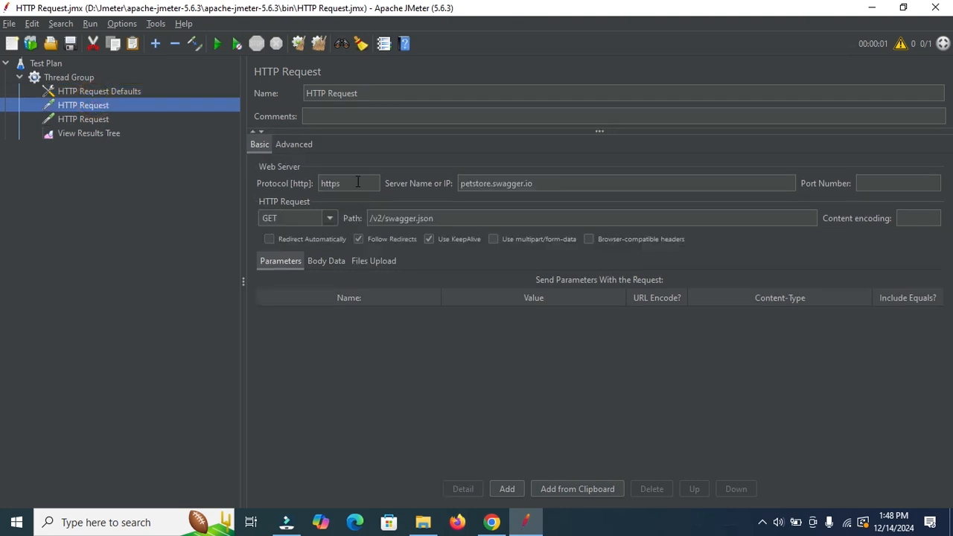
double_click(357, 184)
key("ctrl+c")
left_click(110, 90)
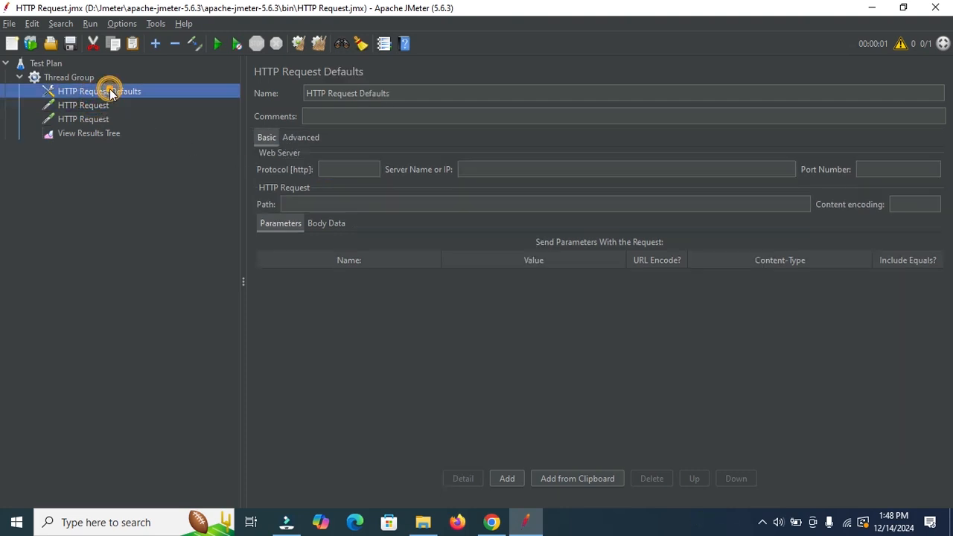
left_click(340, 171)
key("ctrl+v")
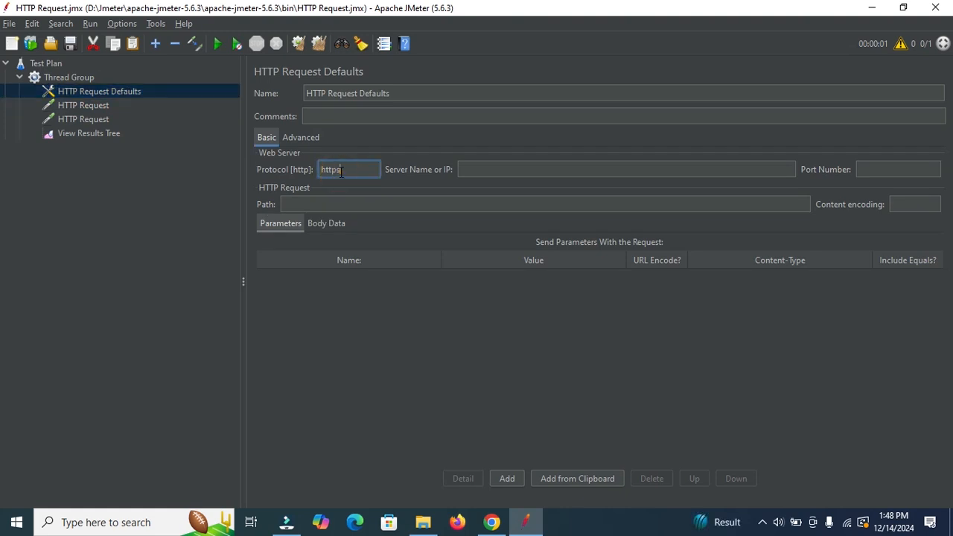
Clear the protocol of the first HTTP Request.
left_click(79, 105)
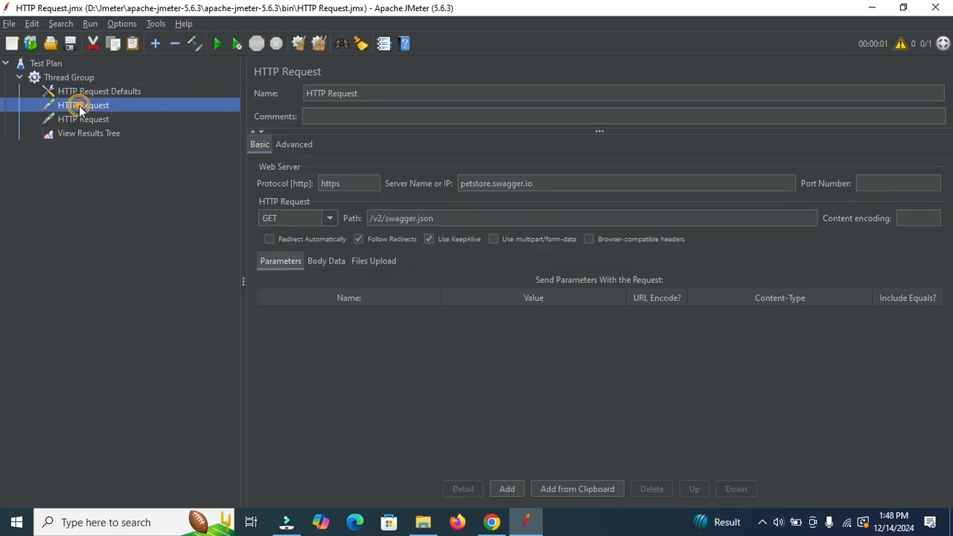
left_click_drag(352, 186, 252, 165)
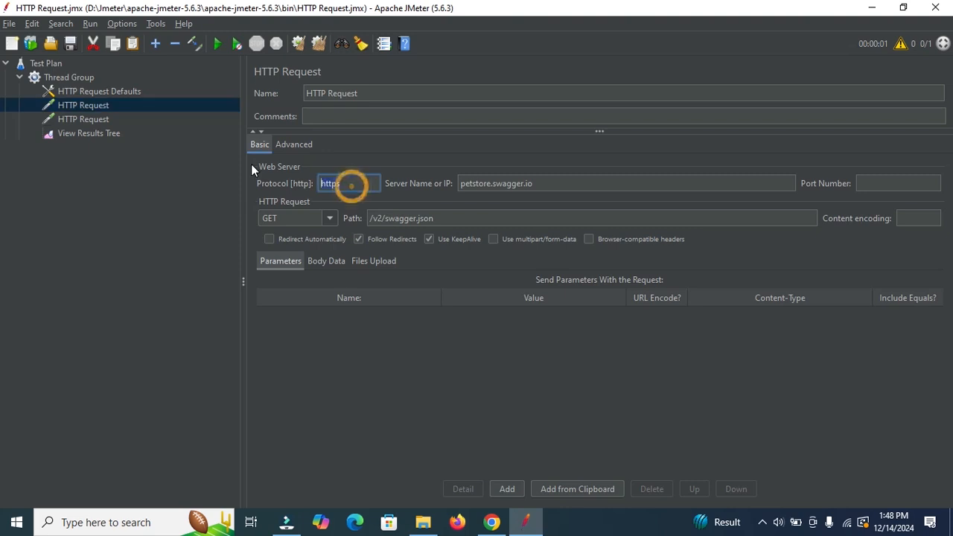
key("BackSpace")
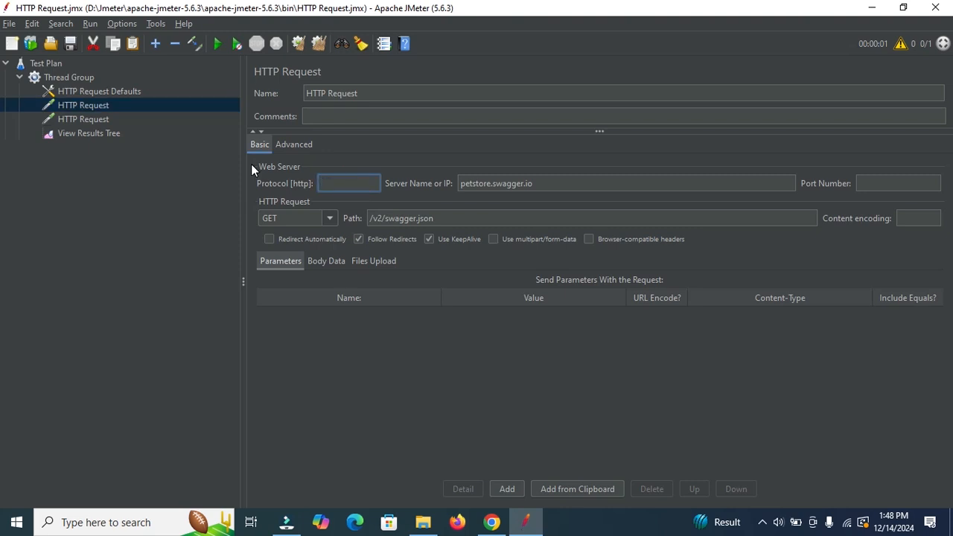
Move the server name petstore.swagger.io out of the first HTTP Request and into the HTTP Request Defaults.
left_click_drag(548, 183, 400, 172)
key("ctrl+c")
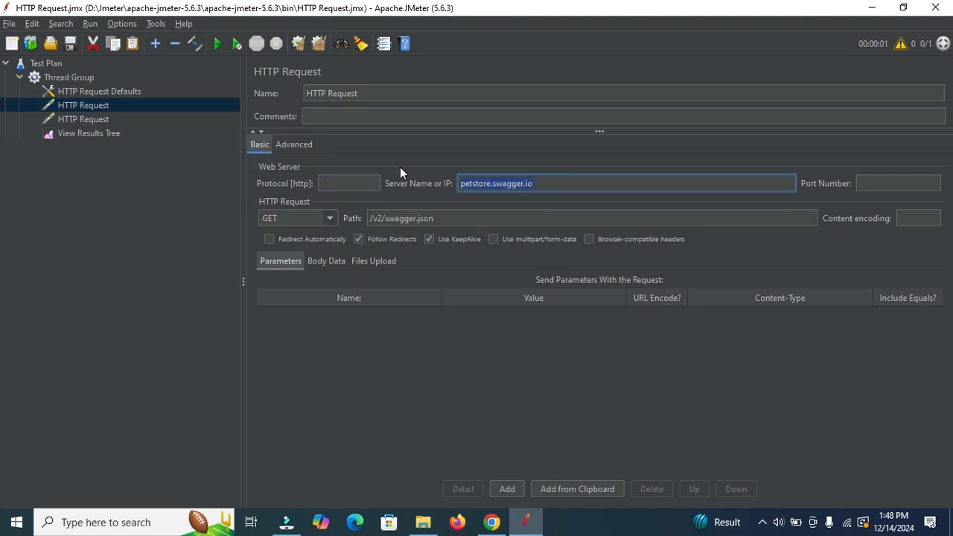
key("BackSpace")
left_click(105, 89)
left_click(504, 171)
key("ctrl+v")
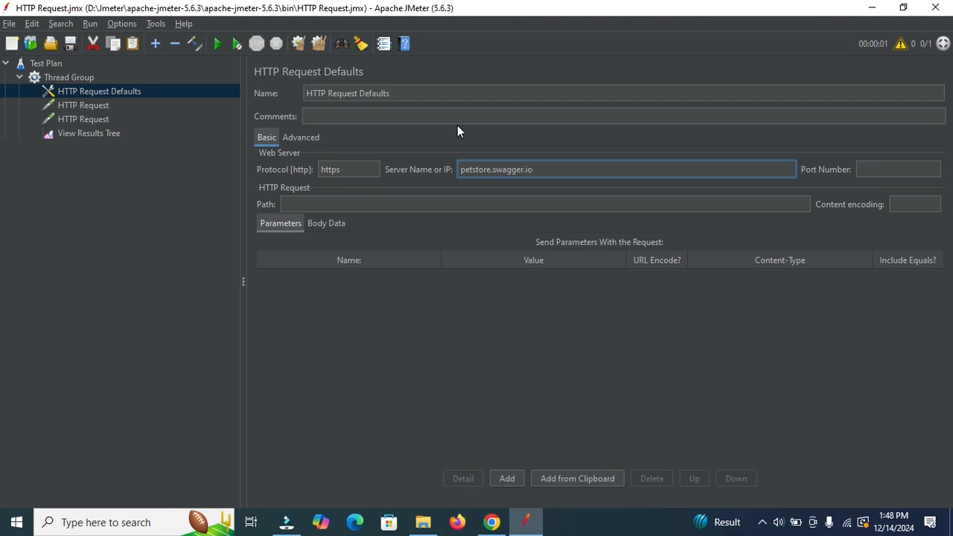
Clear the server name and the protocol of the second HTTP Request.
left_click(89, 119)
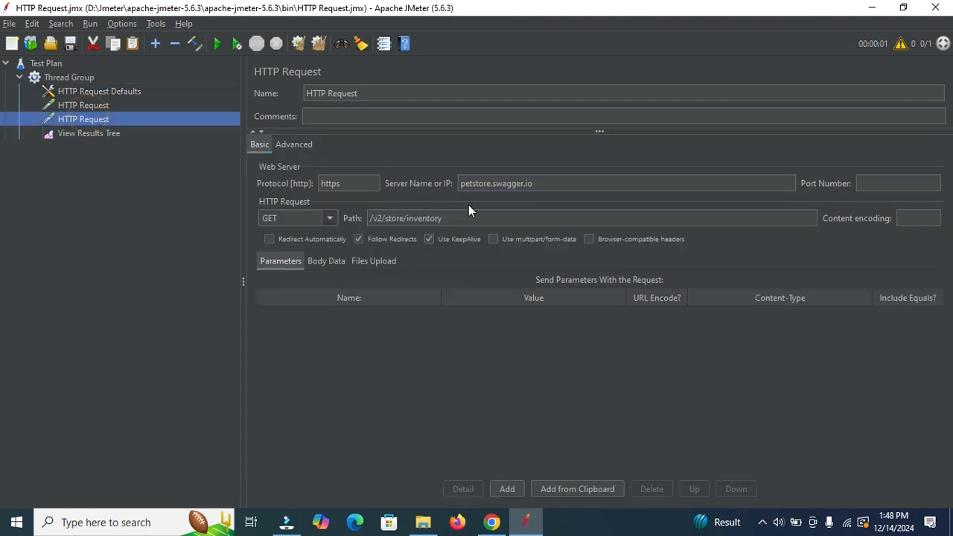
left_click(555, 184)
left_click(535, 183)
left_click_drag(536, 183, 448, 177)
key("BackSpace")
left_click(114, 91)
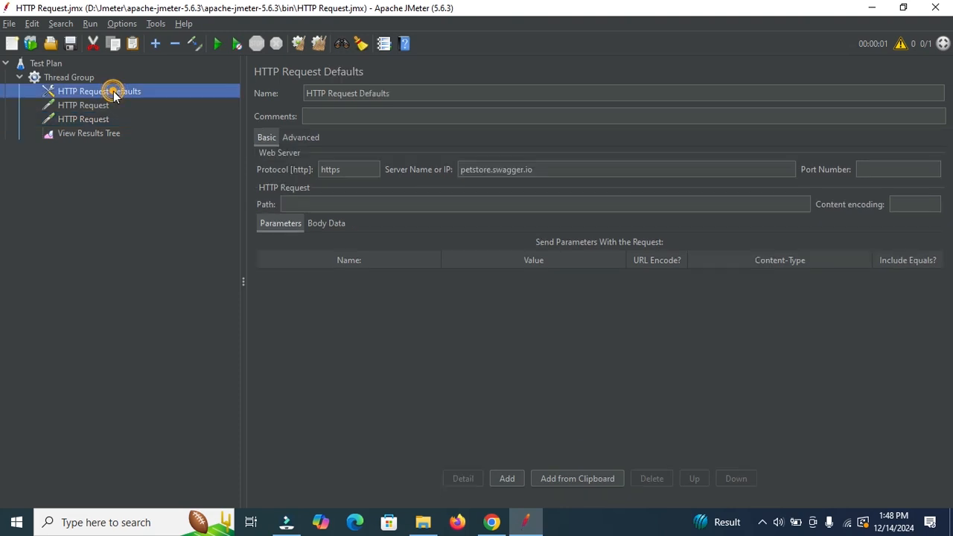
left_click(77, 117)
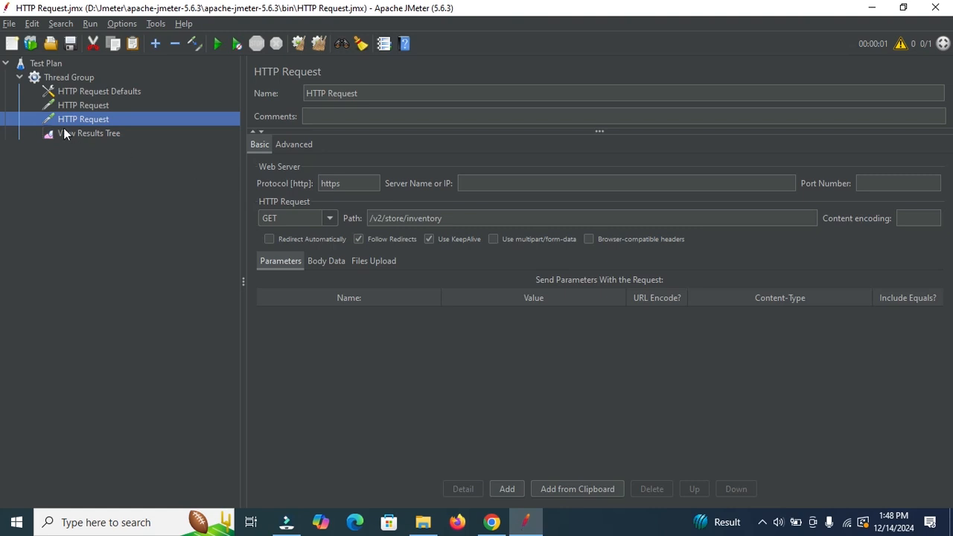
double_click(349, 185)
key("BackSpace")
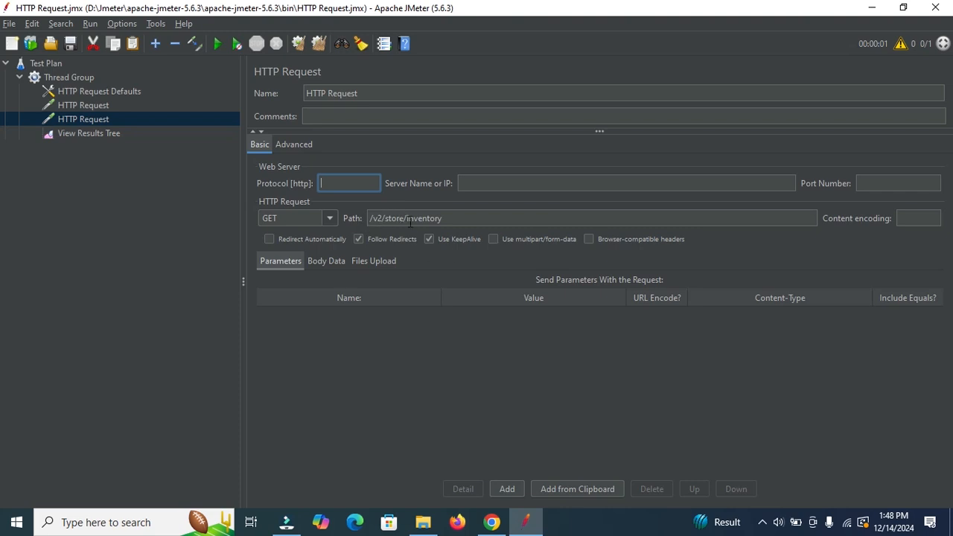
Check the shared server settings in HTTP Request Defaults and the individual paths of both HTTP Requests.
left_click(81, 108)
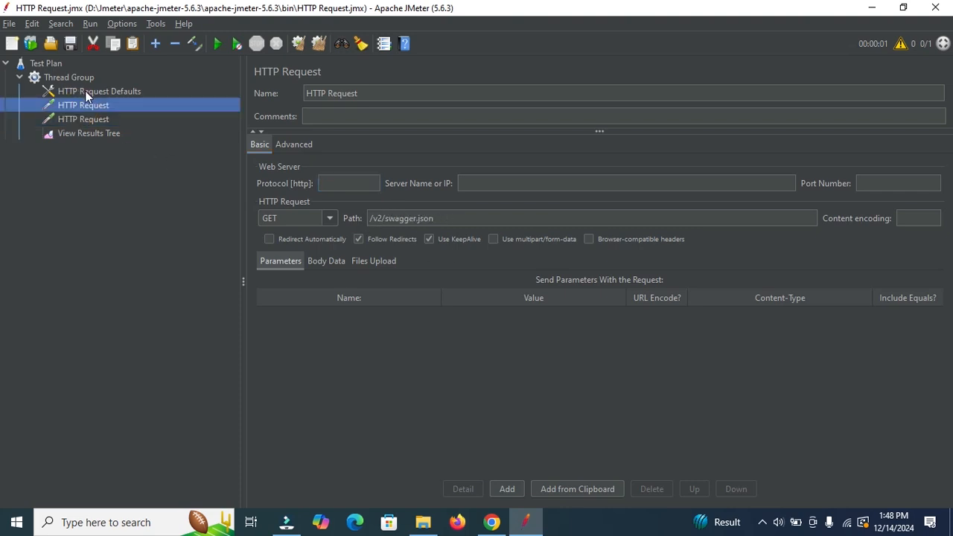
left_click(85, 91)
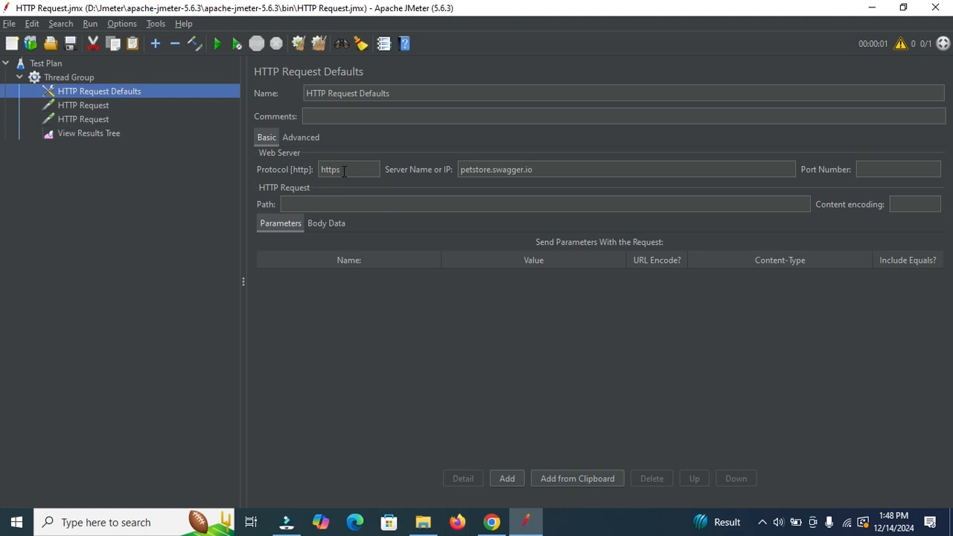
left_click(86, 105)
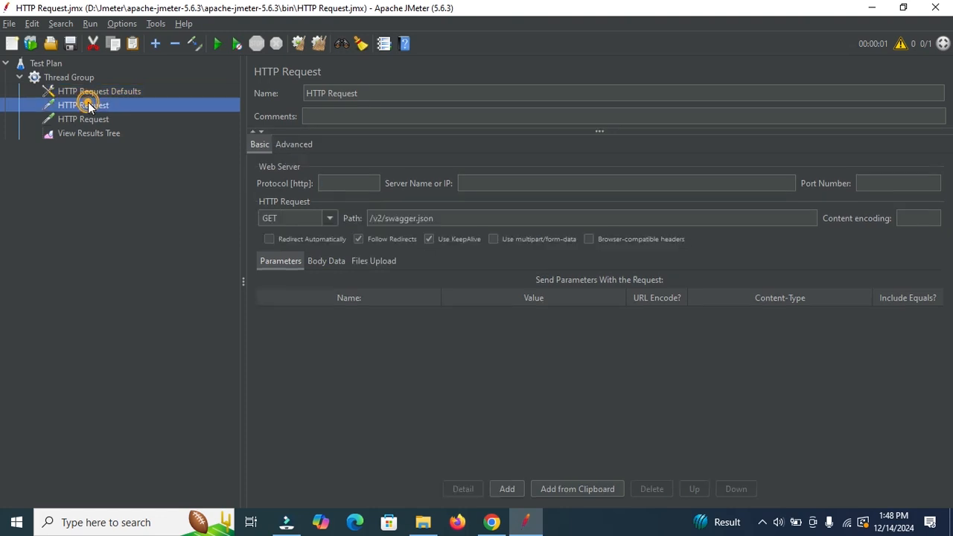
triple_click(476, 217)
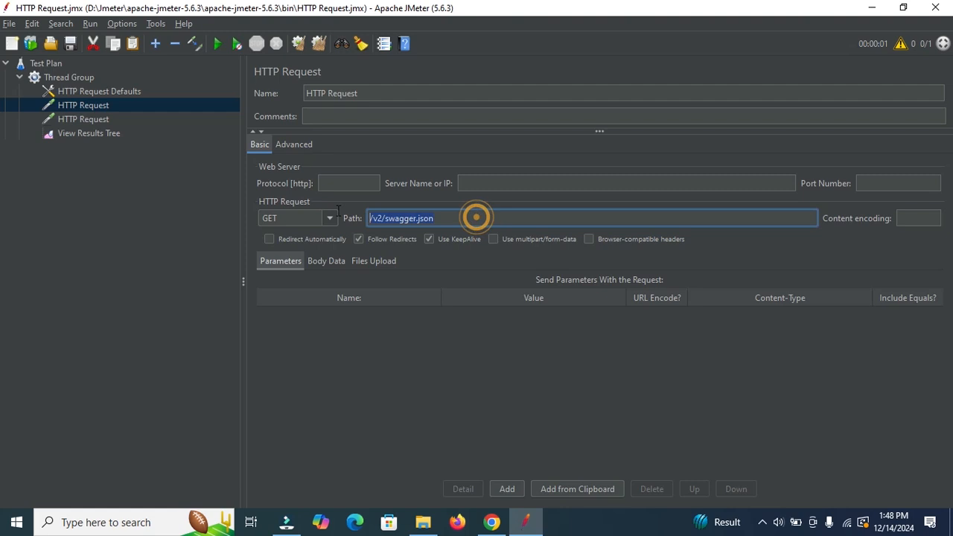
left_click(80, 119)
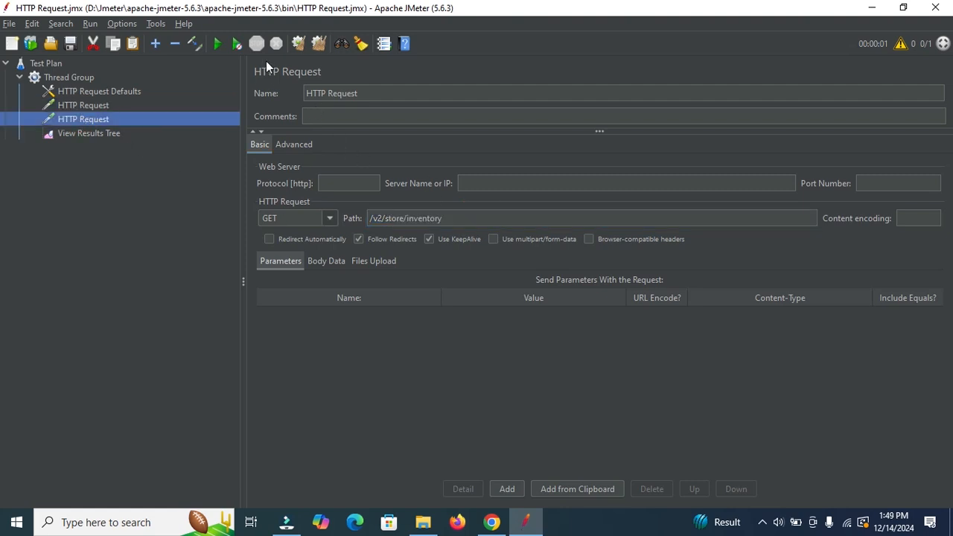
Clear all previous results and rerun the test plan.
left_click(319, 45)
left_click(218, 45)
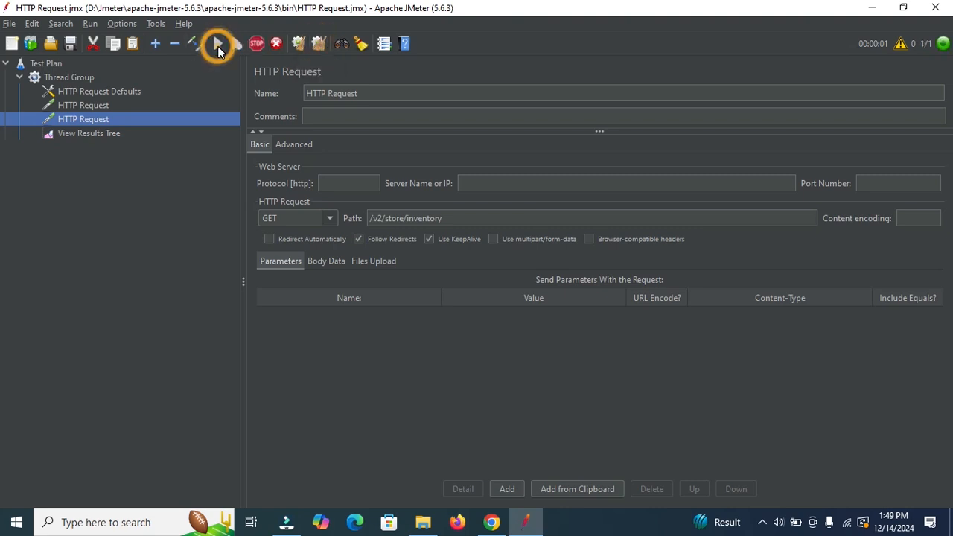
View the request body of the first HTTP Request result in the View Results Tree.
left_click(90, 133)
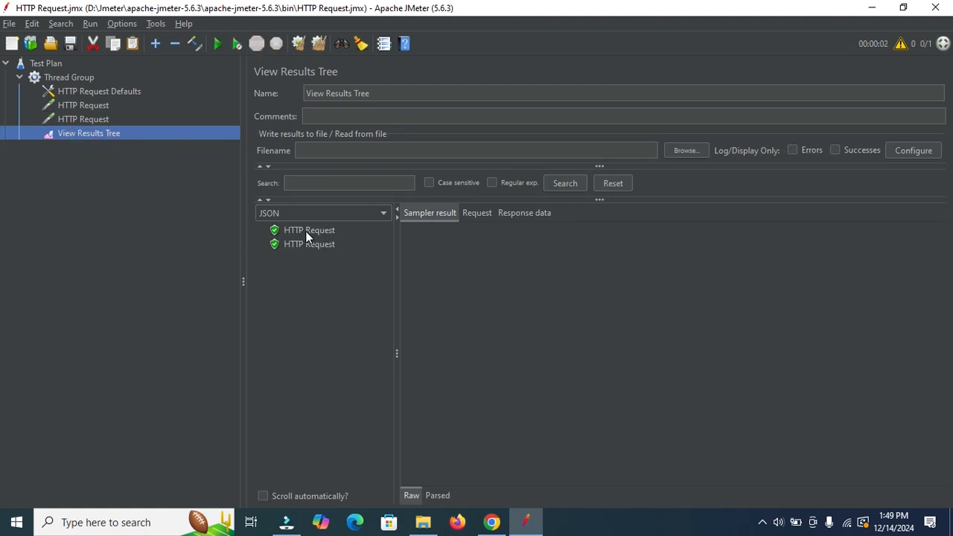
left_click(305, 231)
left_click(477, 213)
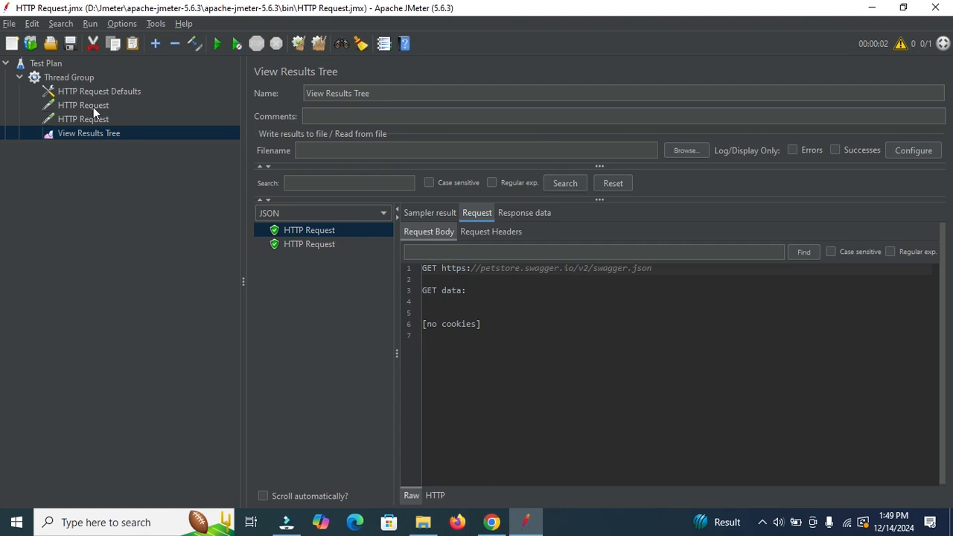
Compare the protocol and server name in HTTP Request Defaults with the settings of the first HTTP Request.
left_click(84, 91)
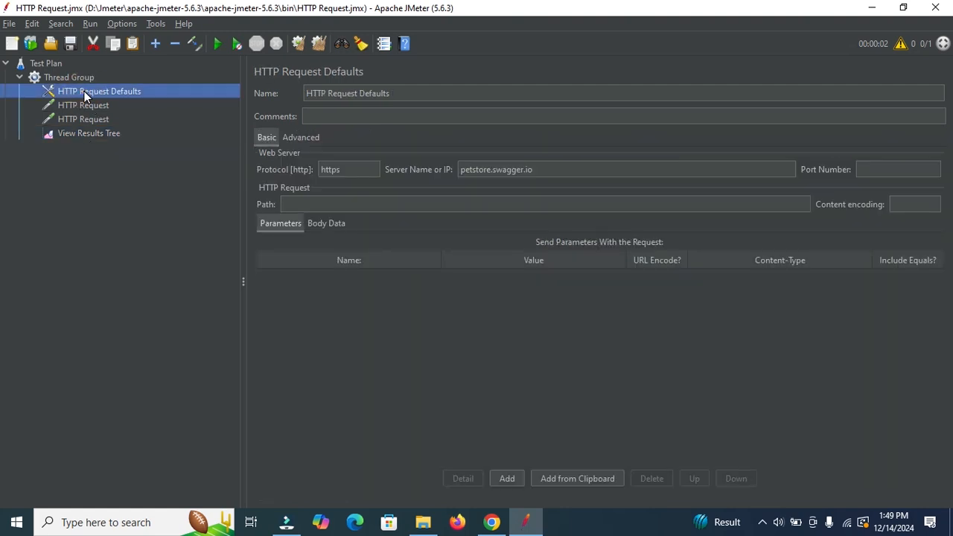
left_click(78, 106)
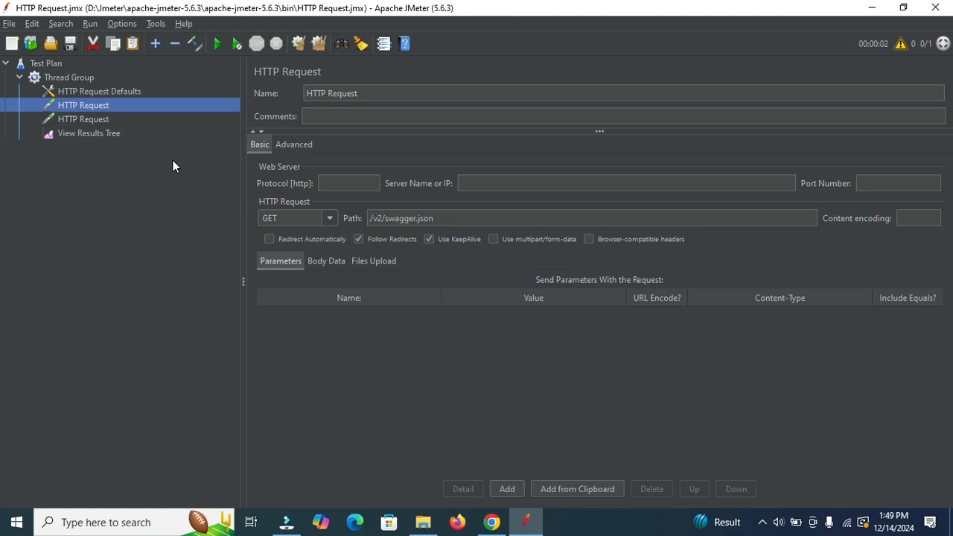
left_click(120, 93)
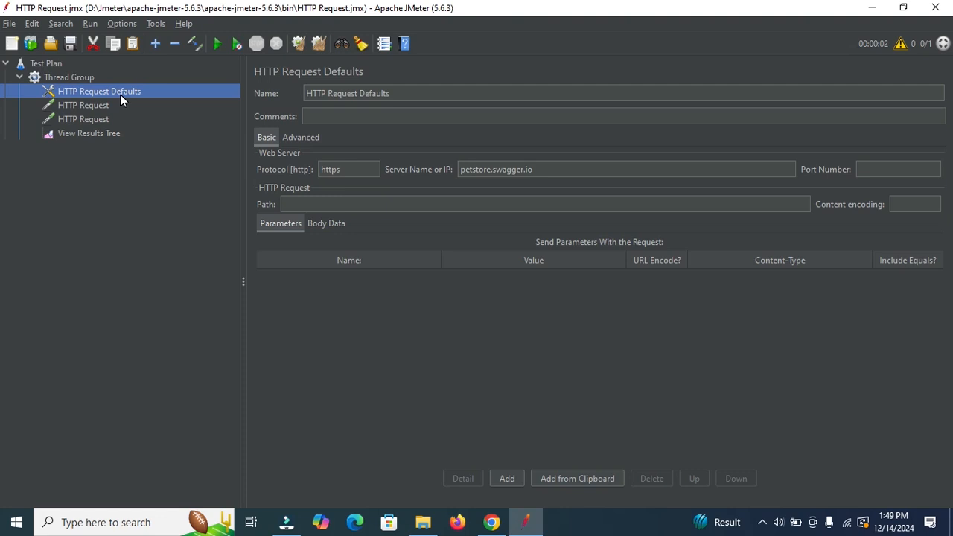
left_click(70, 110)
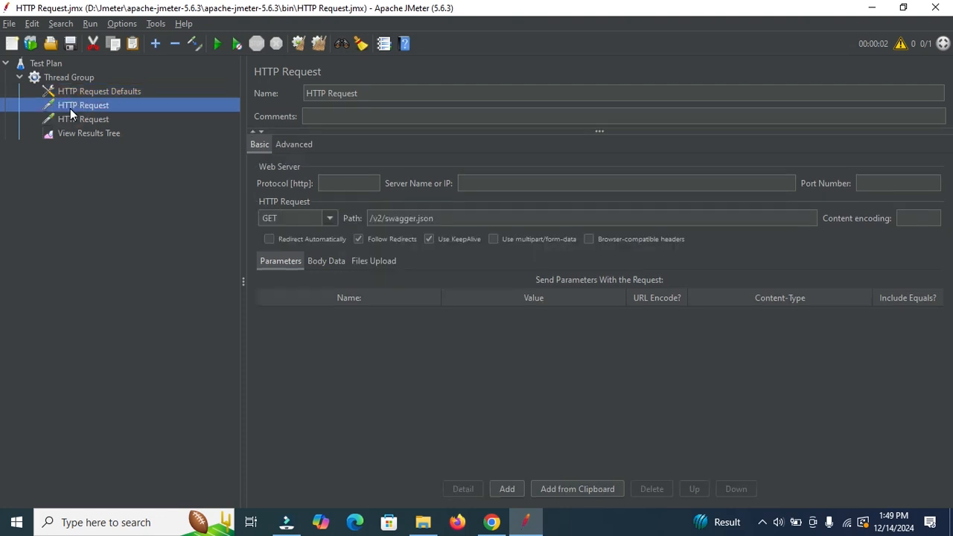
left_click(72, 90)
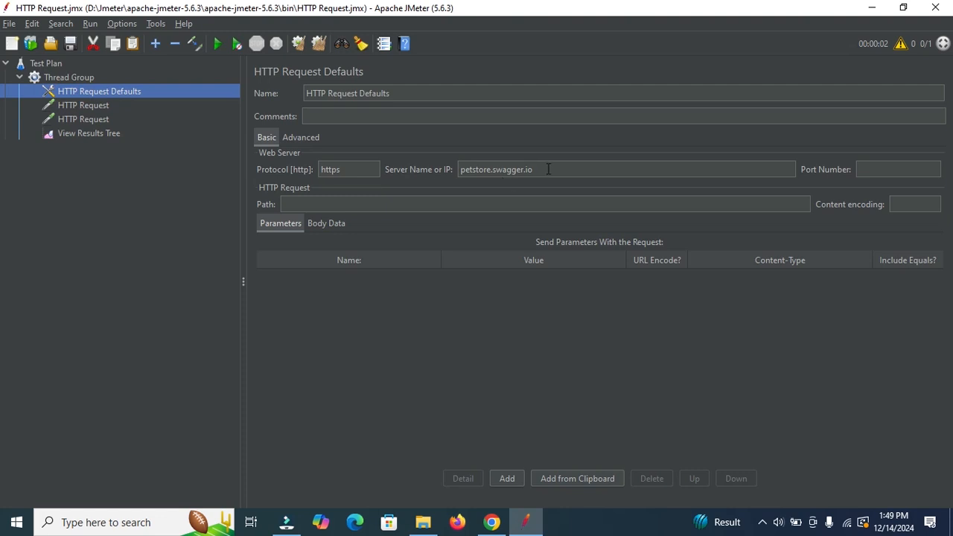
left_click(95, 105)
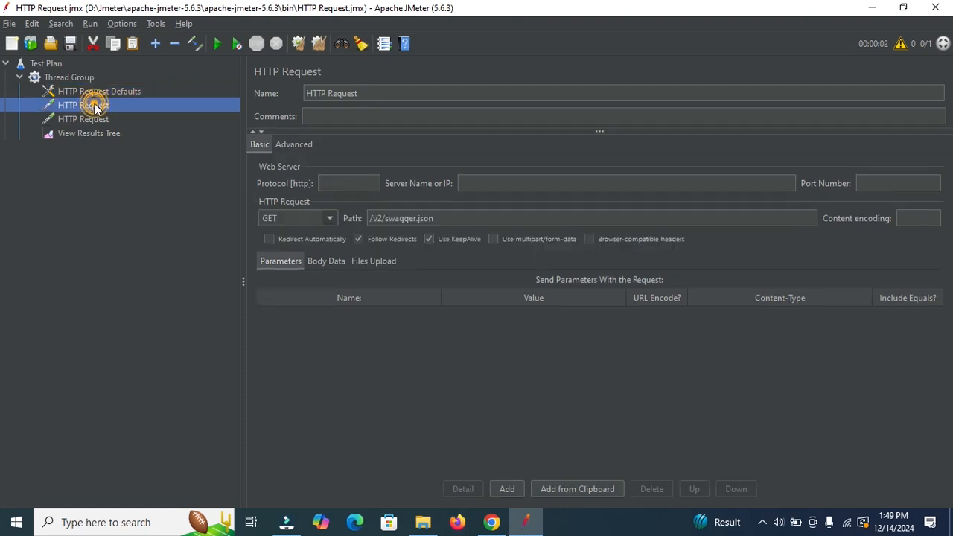